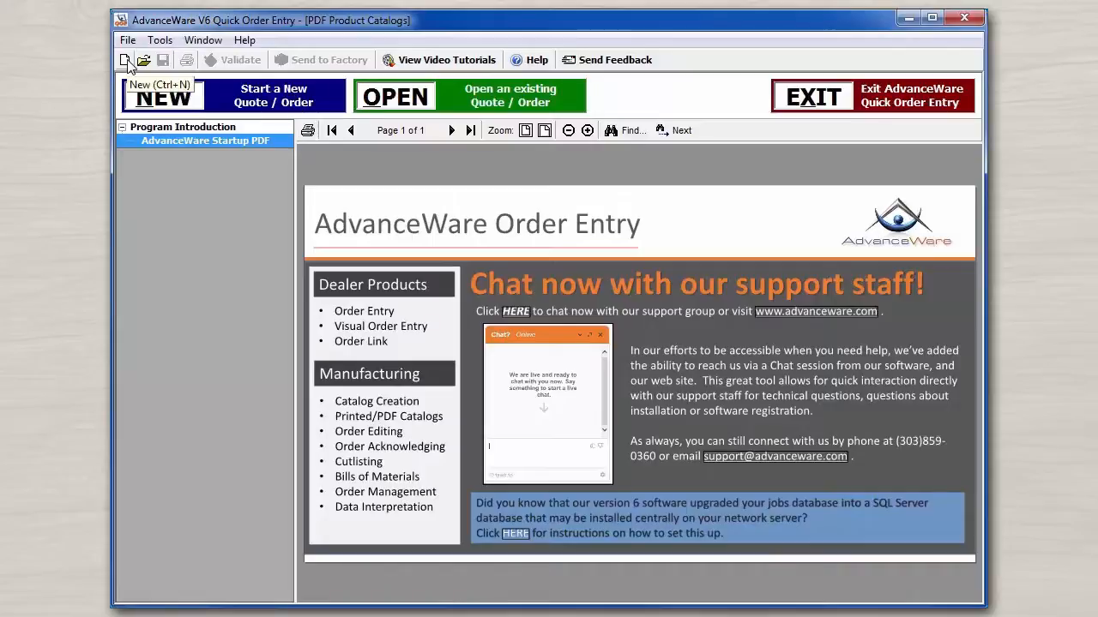
# Create a new order with the default name New Order and the Kitchen room, leaving the customer and PO number unset.
pyautogui.click(128, 40)
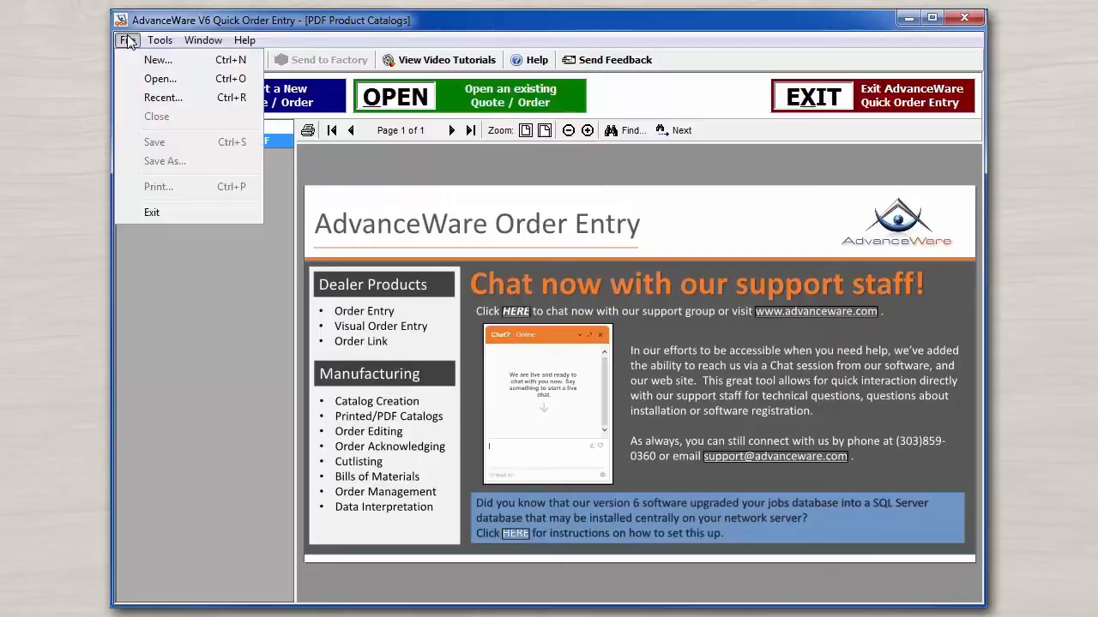
pyautogui.click(252, 435)
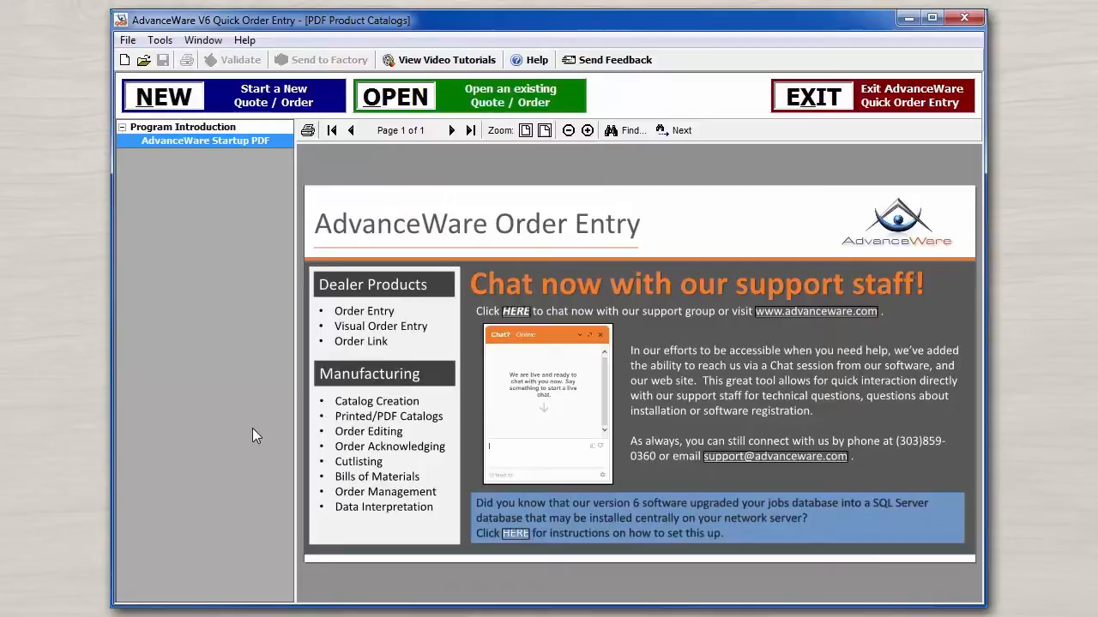
pyautogui.hotkey('ctrl', 'n')
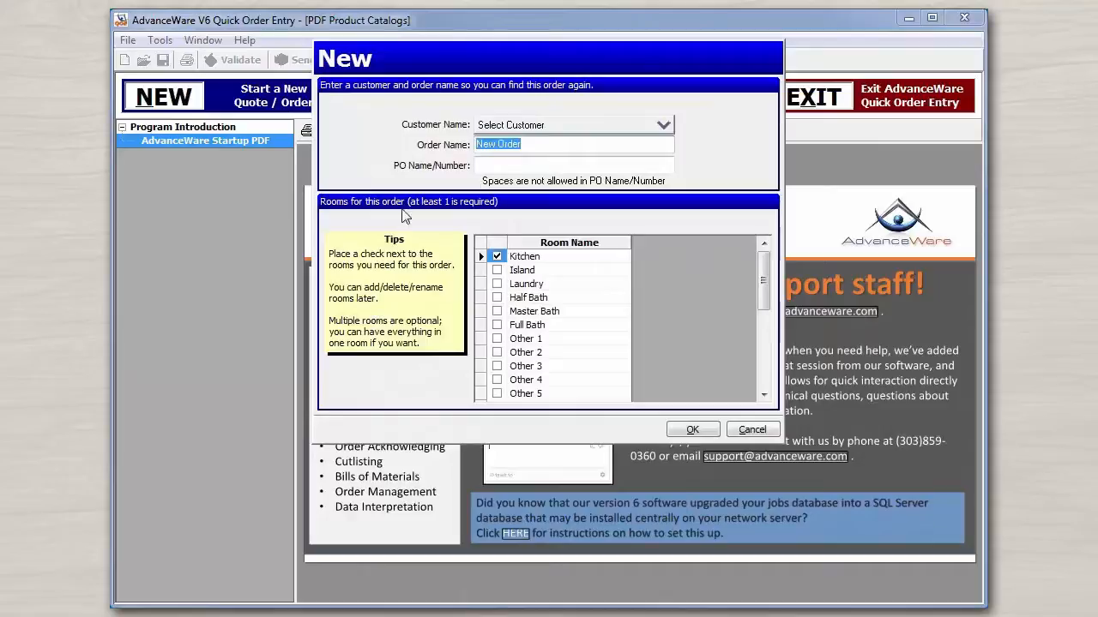
pyautogui.click(724, 199)
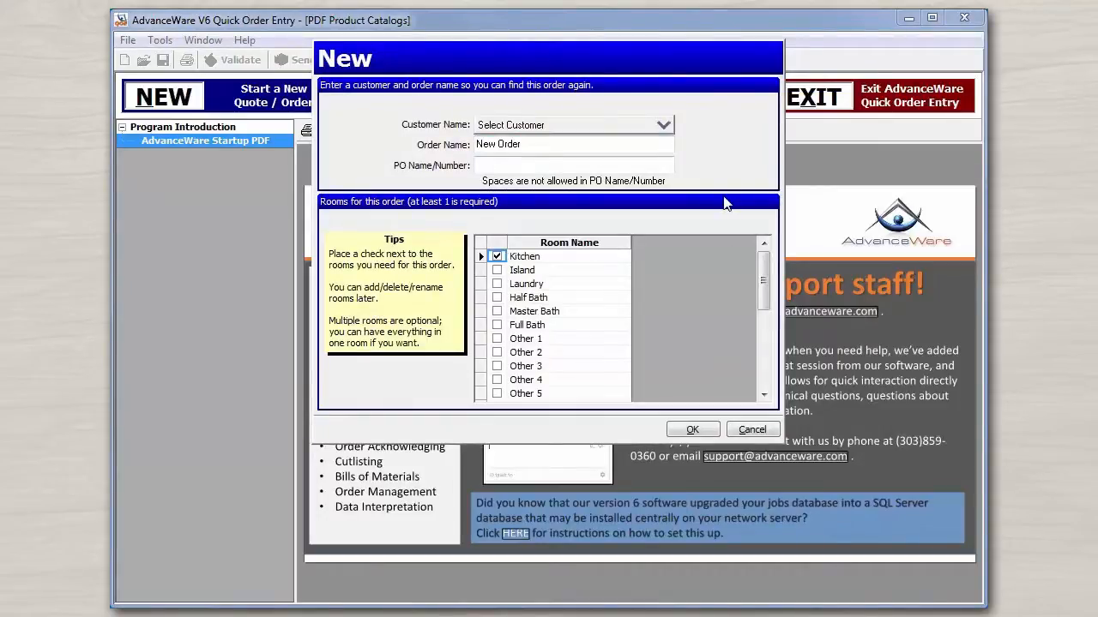
pyautogui.click(661, 127)
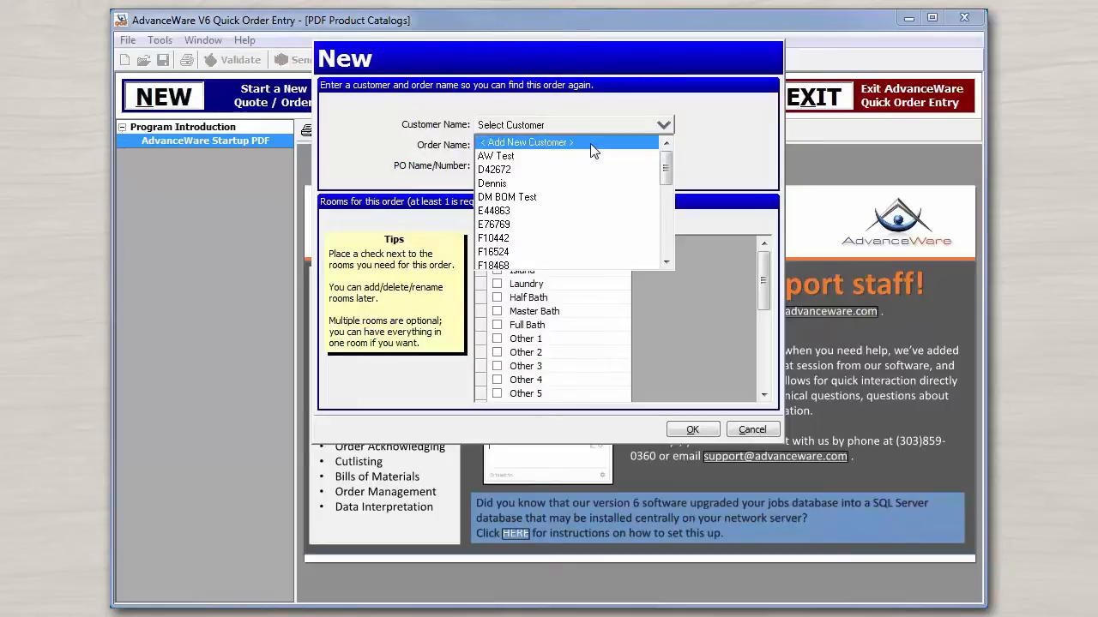
pyautogui.click(686, 151)
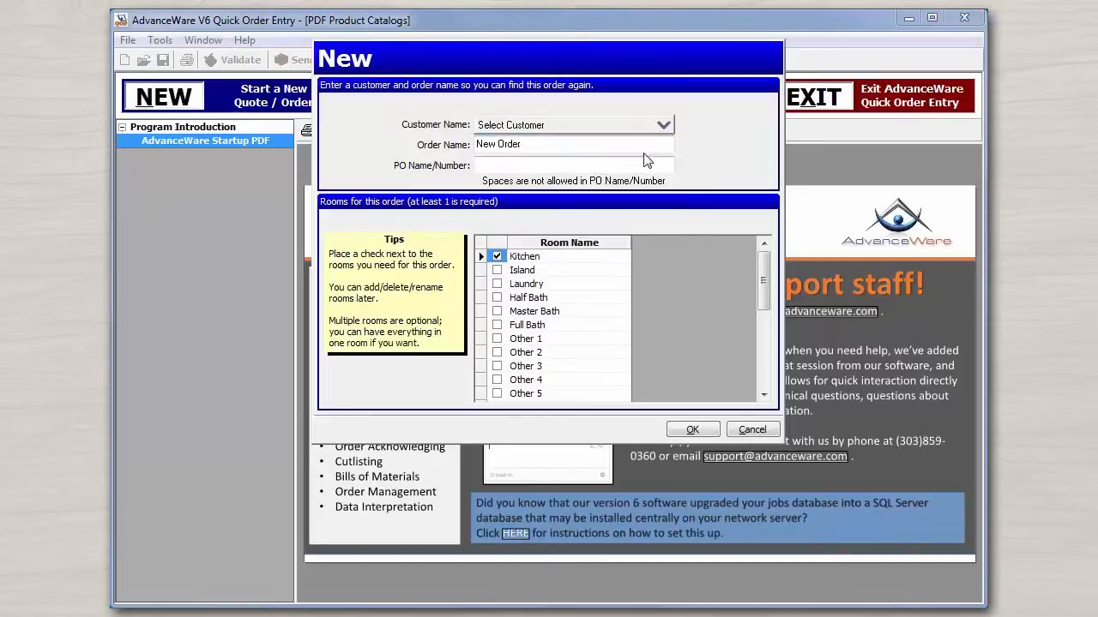
pyautogui.click(565, 144)
pyautogui.click(552, 166)
pyautogui.click(692, 430)
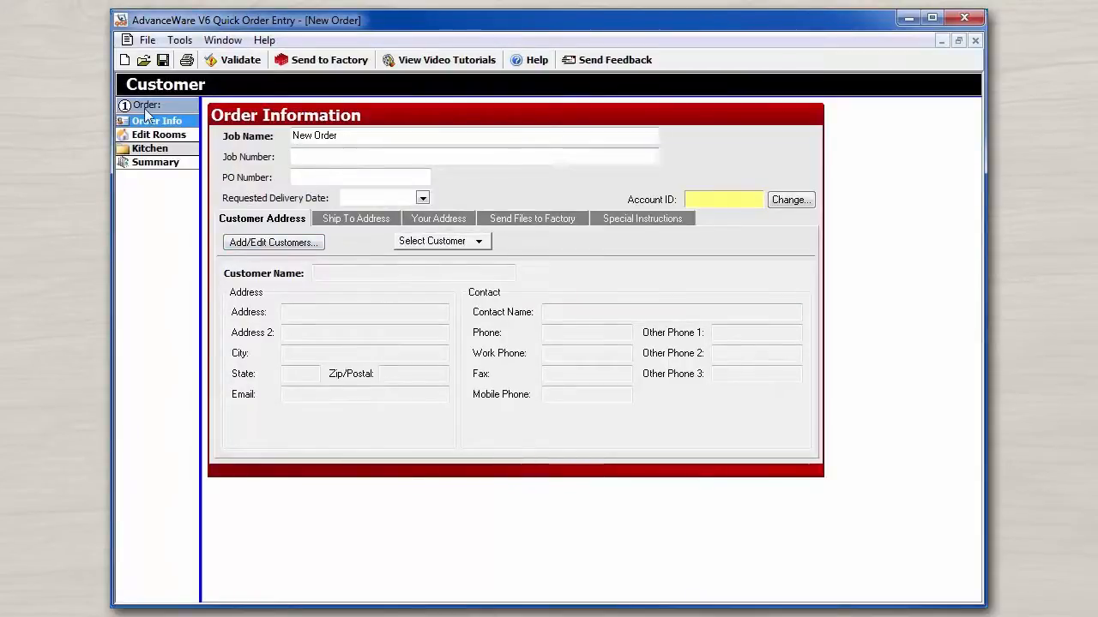
# Widen the order navigation pane and look through the Edit Rooms, Kitchen and Summary pages, finishing on the Kitchen page.
pyautogui.moveTo(203, 155); pyautogui.dragTo(221, 156)
pyautogui.moveTo(218, 206); pyautogui.dragTo(220, 205)
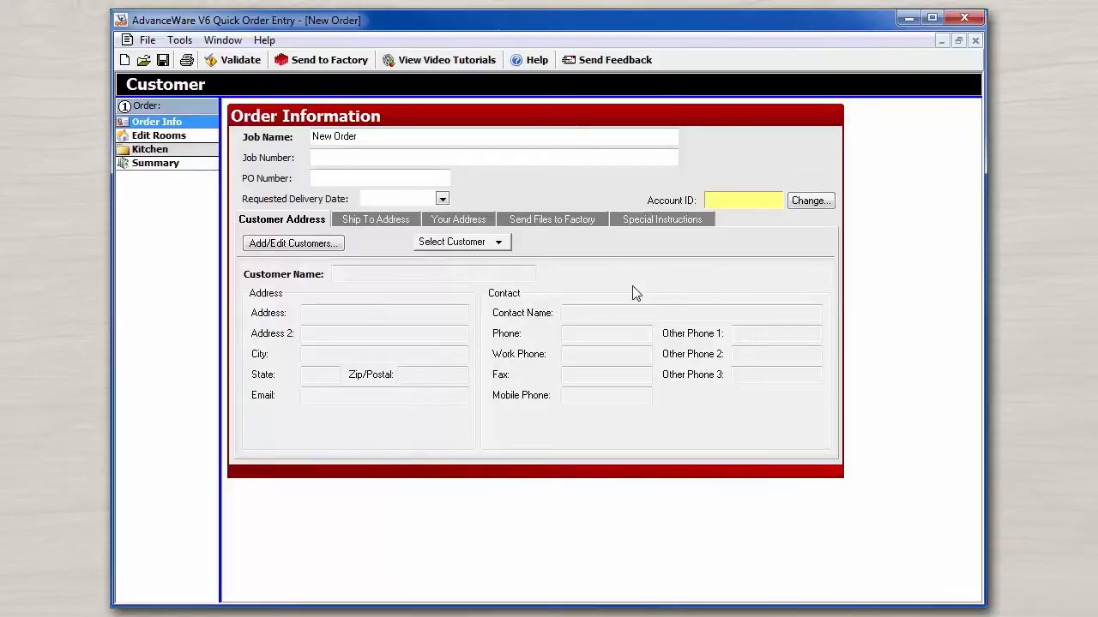
pyautogui.click(186, 138)
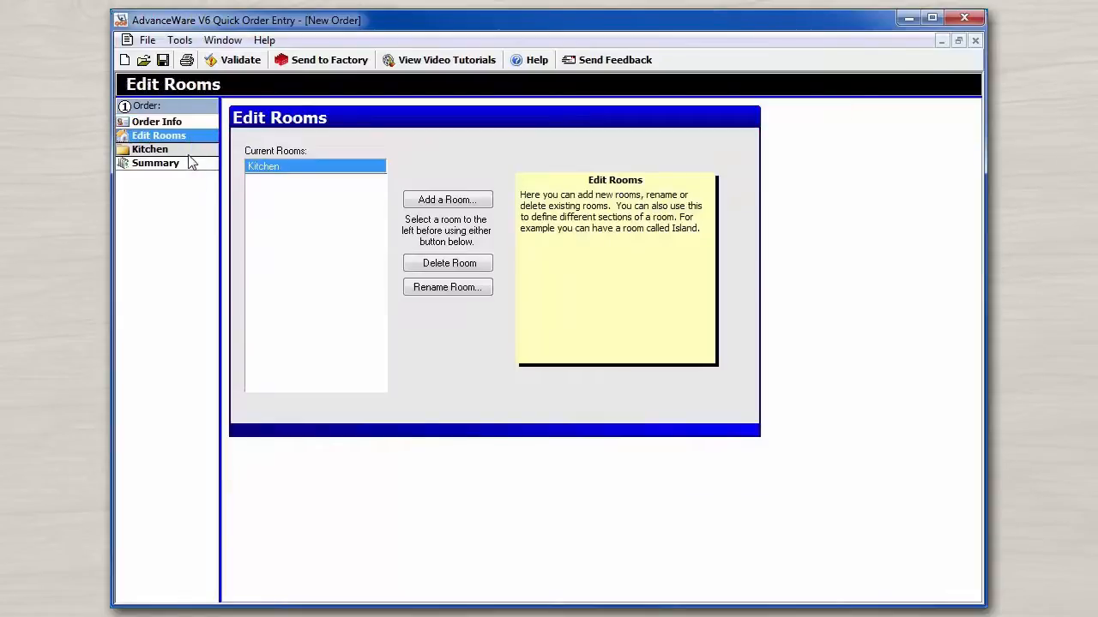
pyautogui.click(187, 151)
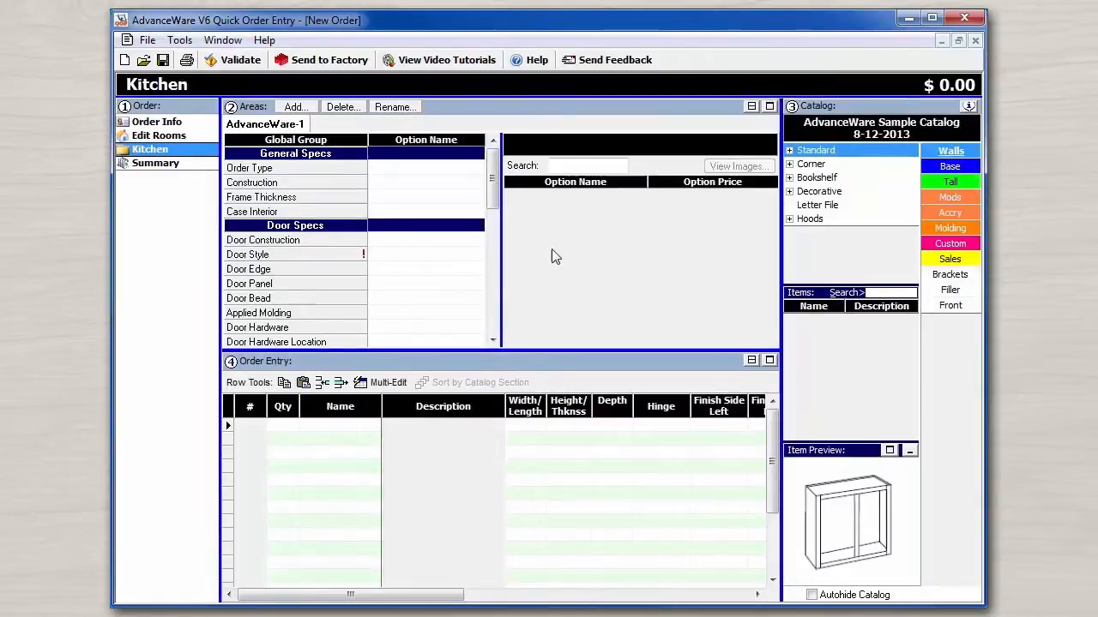
pyautogui.click(199, 162)
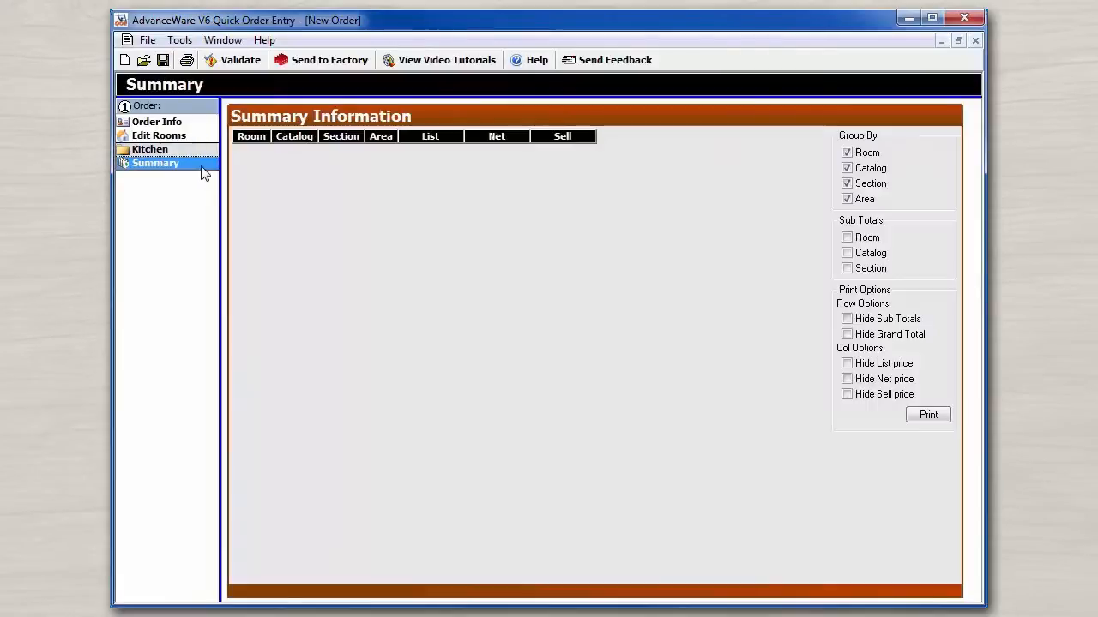
pyautogui.click(198, 152)
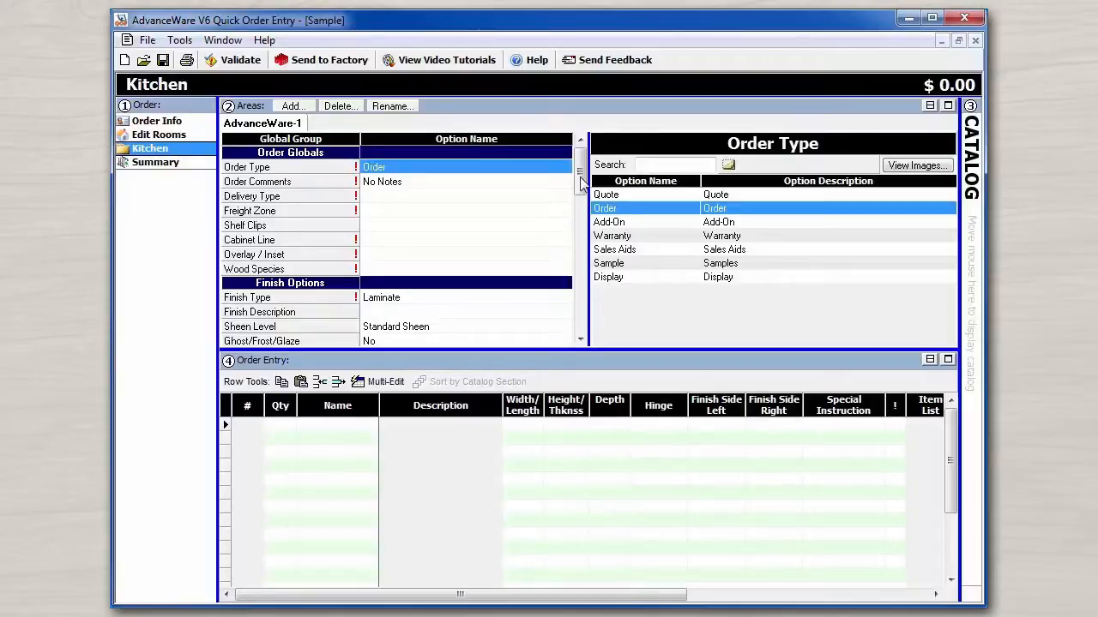
# Maximize the kitchen's Areas section to show more of the global options list.
pyautogui.moveTo(580, 176); pyautogui.dragTo(580, 165)
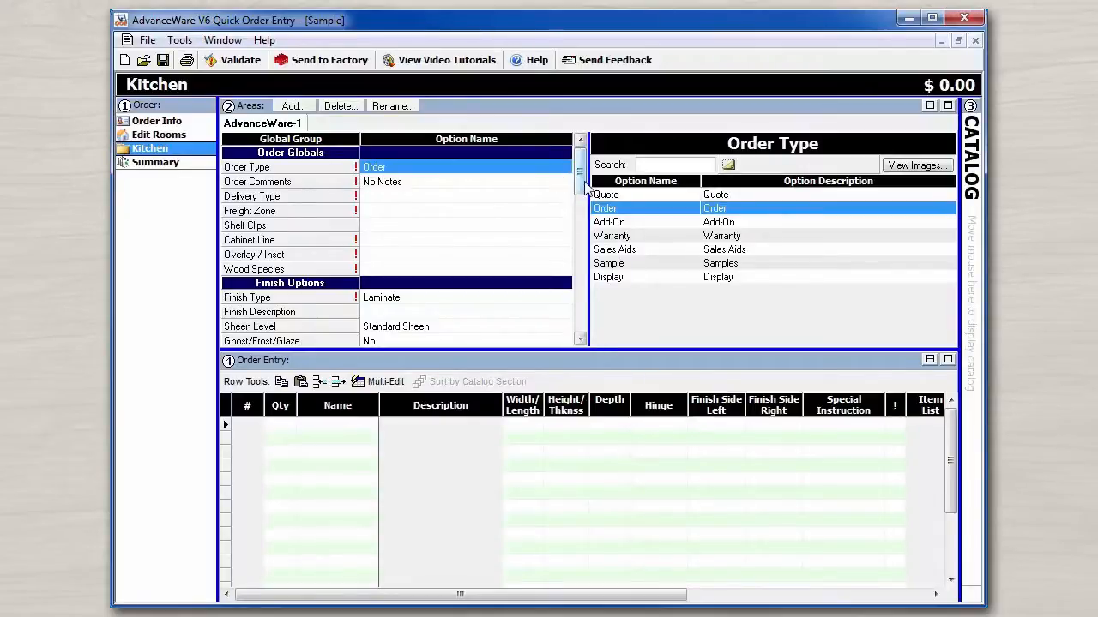
pyautogui.moveTo(583, 176)
pyautogui.mouseDown()
pyautogui.moveTo(581, 271)
pyautogui.moveTo(580, 163)
pyautogui.mouseUp()
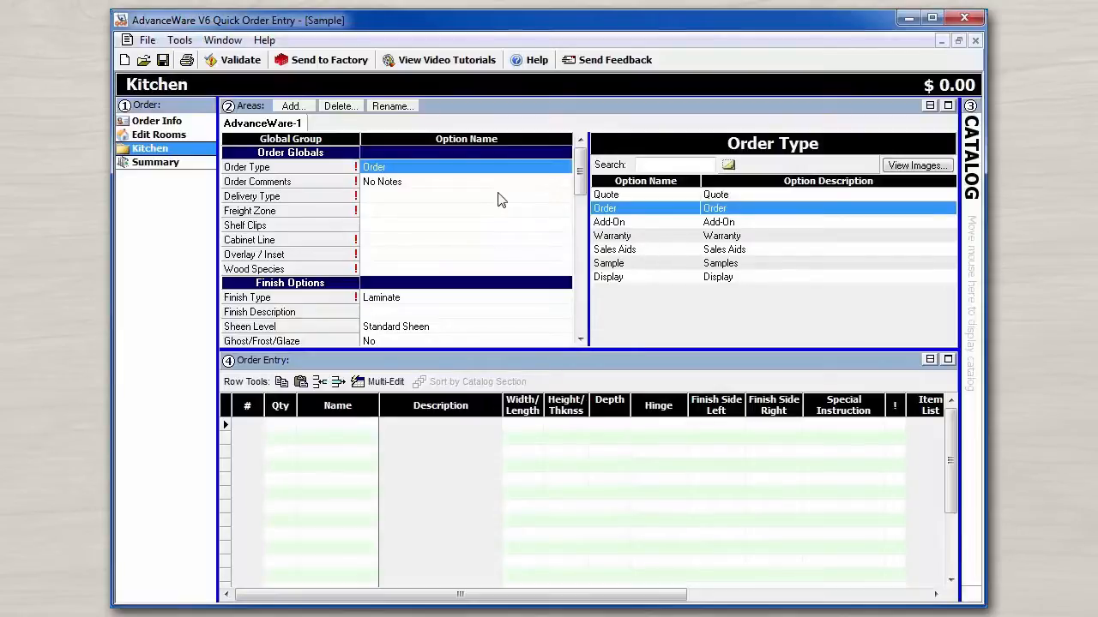
pyautogui.click(948, 106)
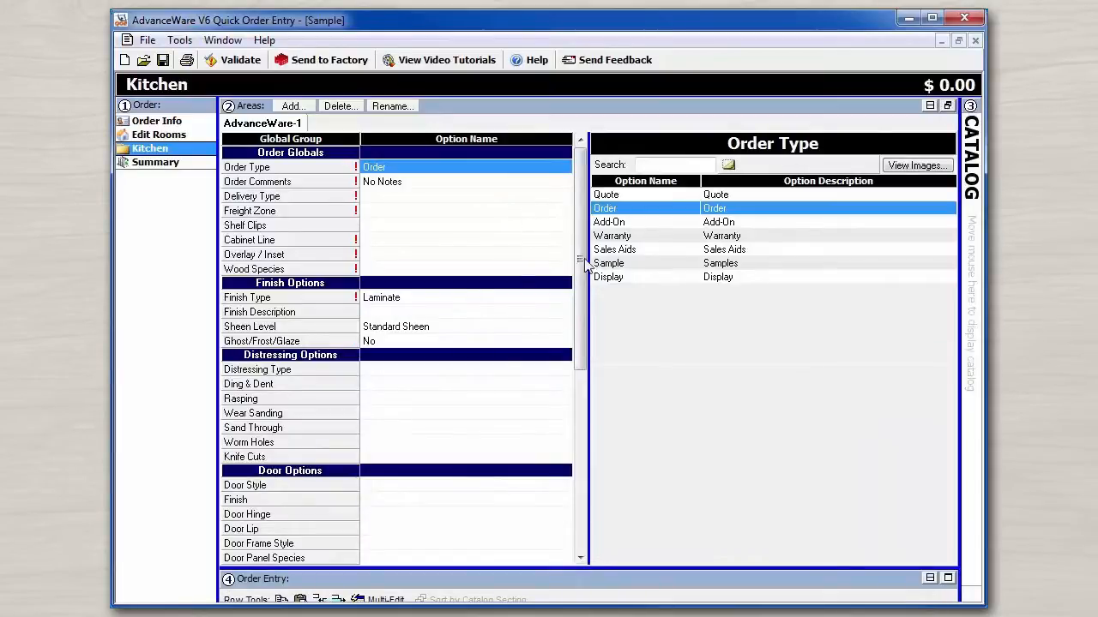
pyautogui.moveTo(581, 258); pyautogui.dragTo(576, 214)
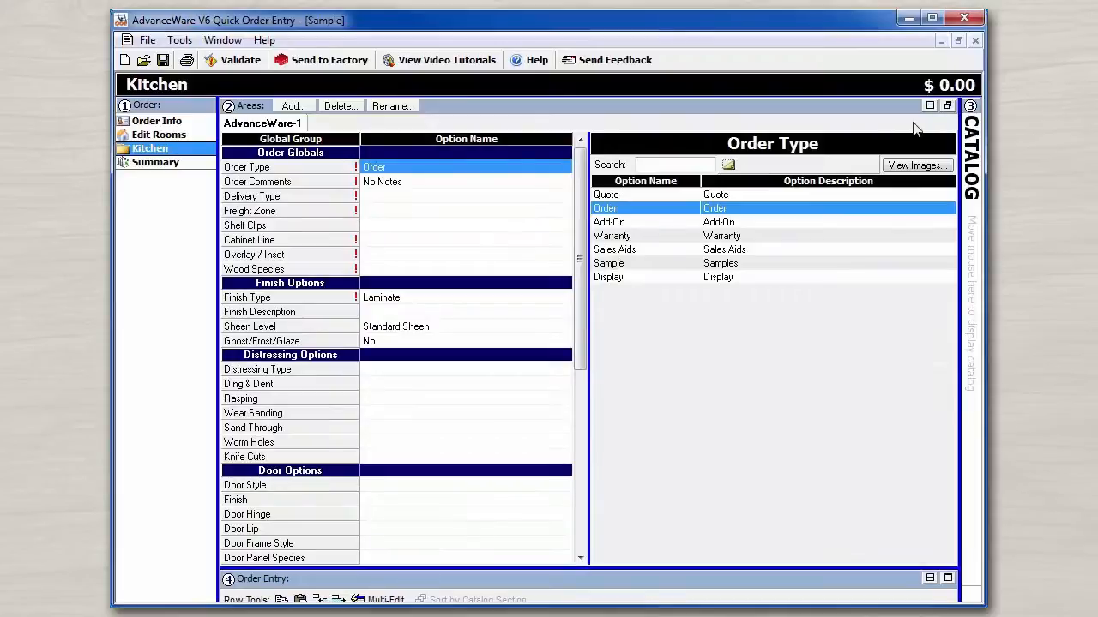
pyautogui.click(931, 107)
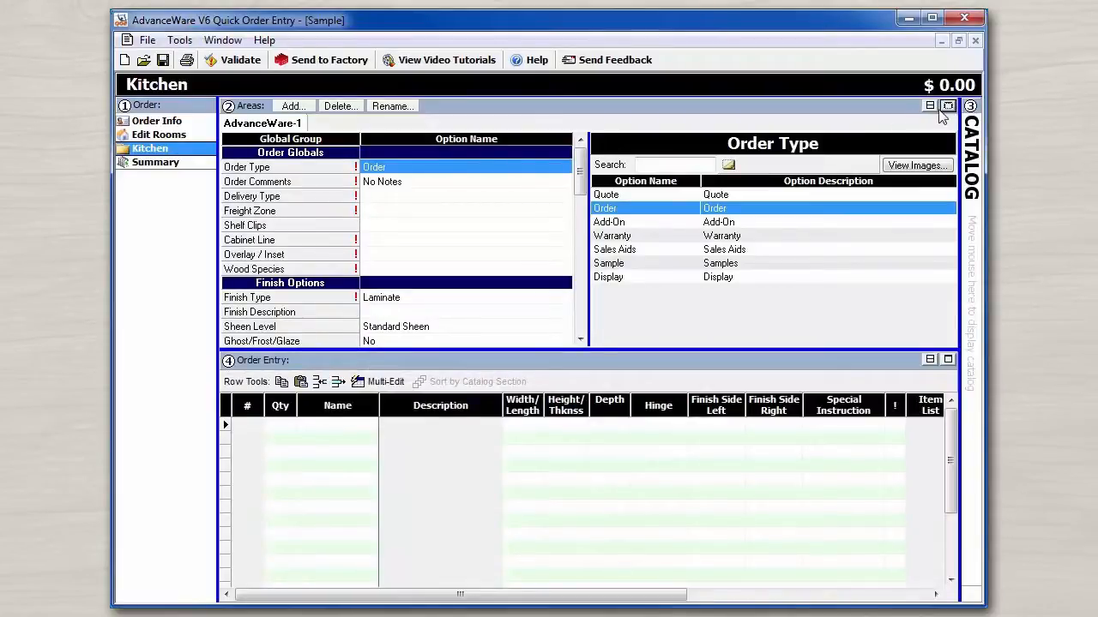
pyautogui.click(947, 105)
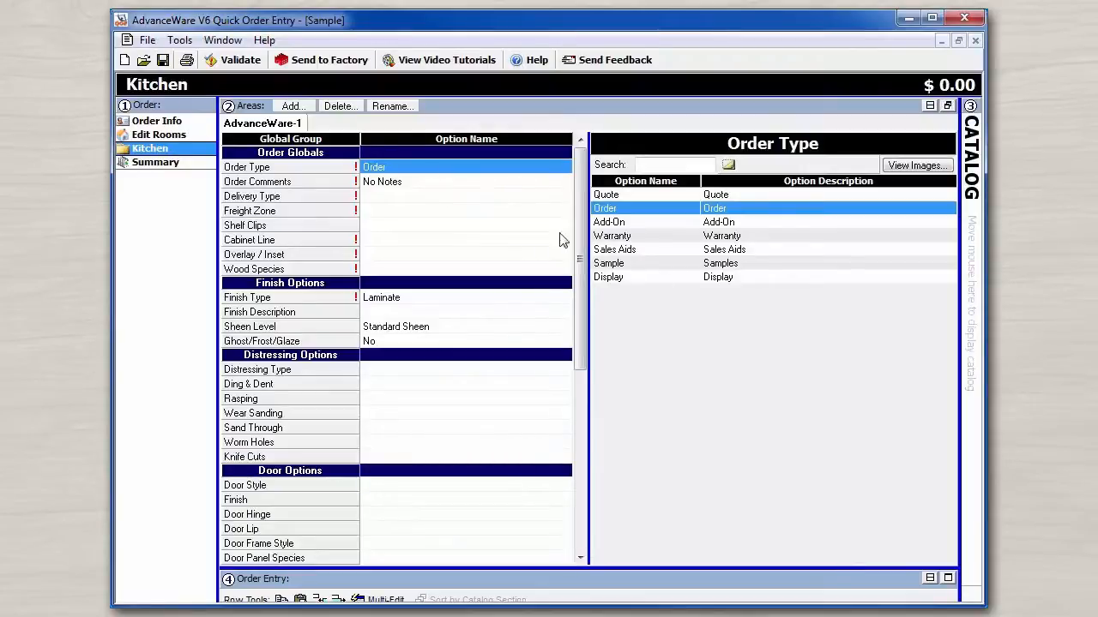
# Set the kitchen's Delivery Type to Jobsite and its Cabinet Line to Wood.
pyautogui.click(428, 204)
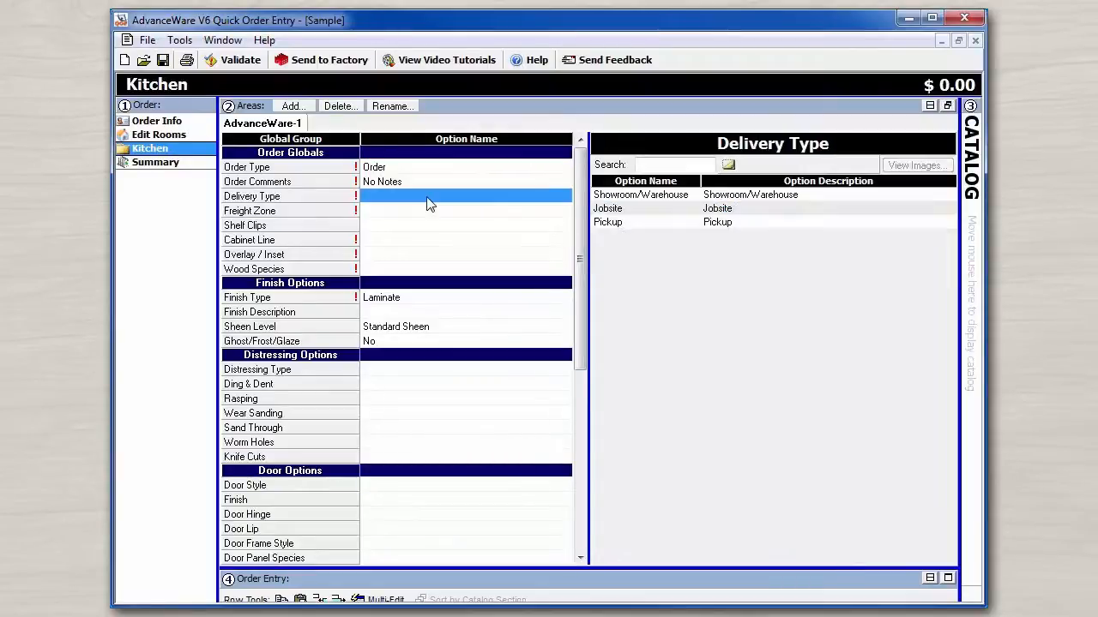
pyautogui.doubleClick(611, 222)
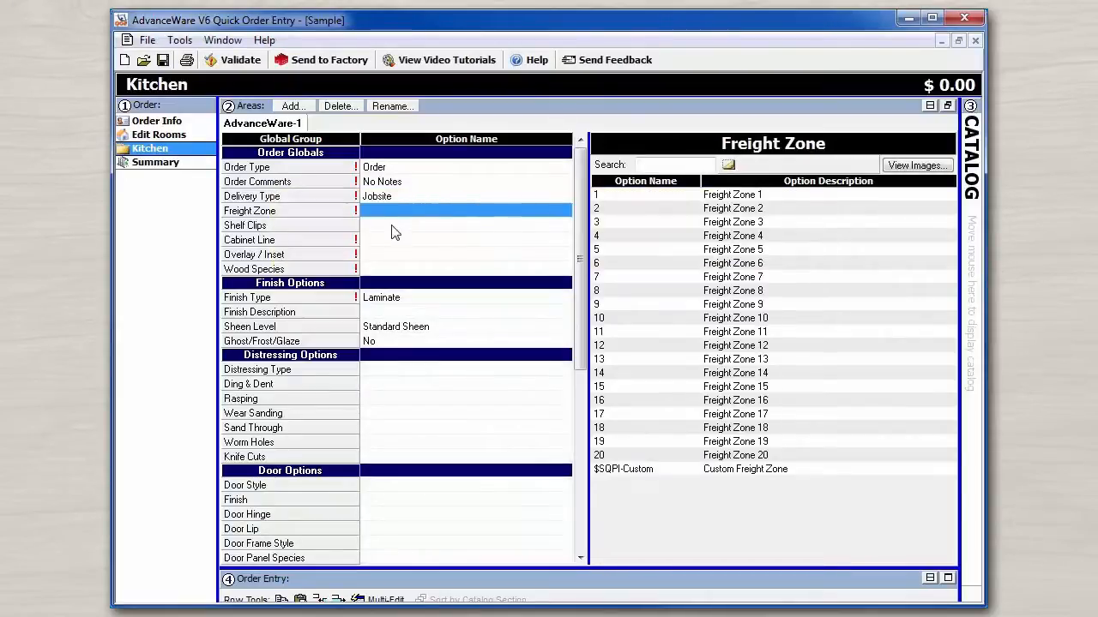
pyautogui.click(415, 229)
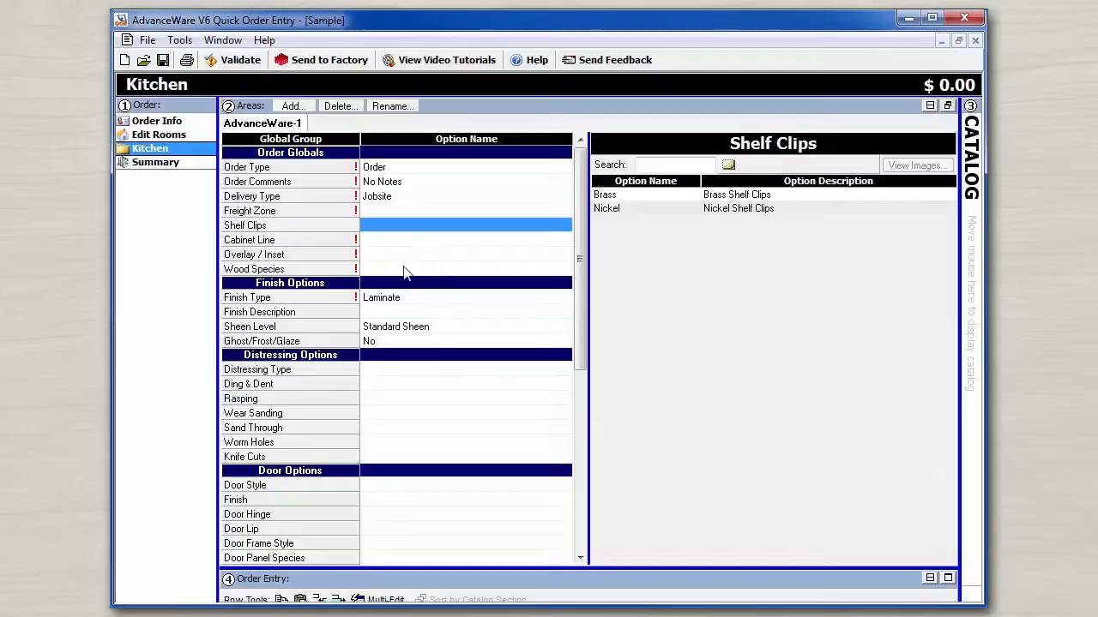
pyautogui.click(409, 243)
pyautogui.click(652, 208)
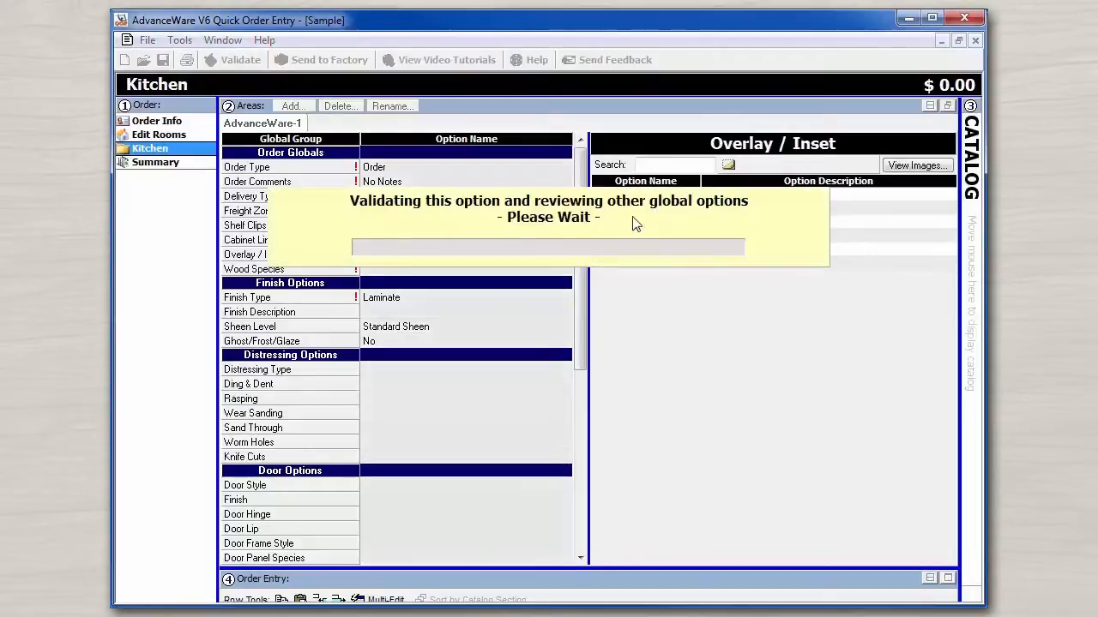
# Filter the Finish Description options by "che" and choose Choco Cherry (Price Group 4) from the option images.
pyautogui.click(442, 314)
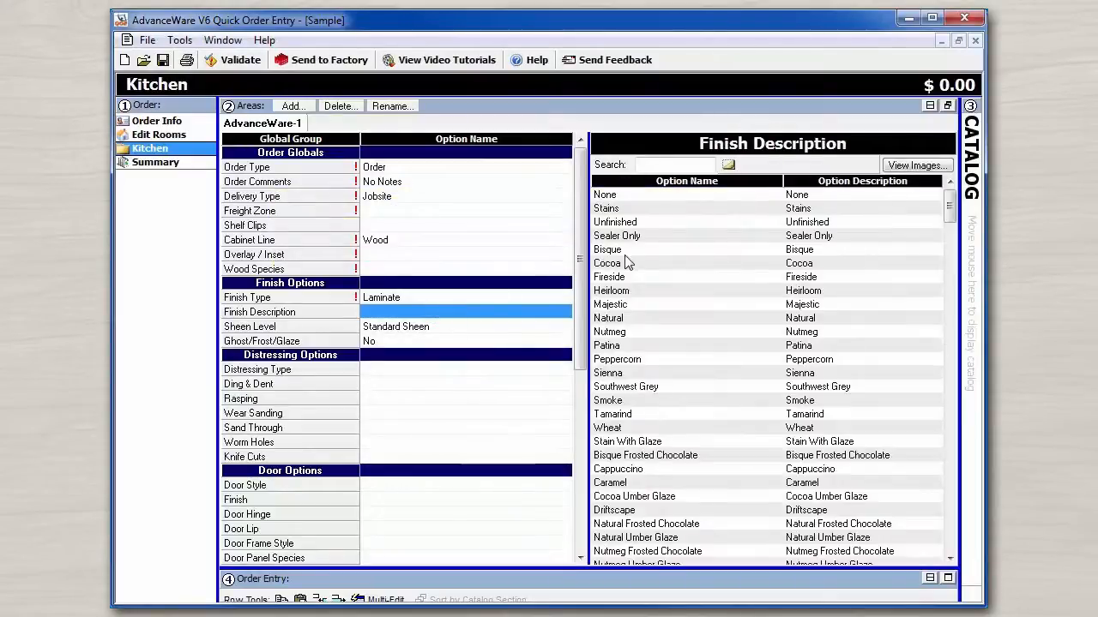
pyautogui.click(635, 168)
pyautogui.write('che')
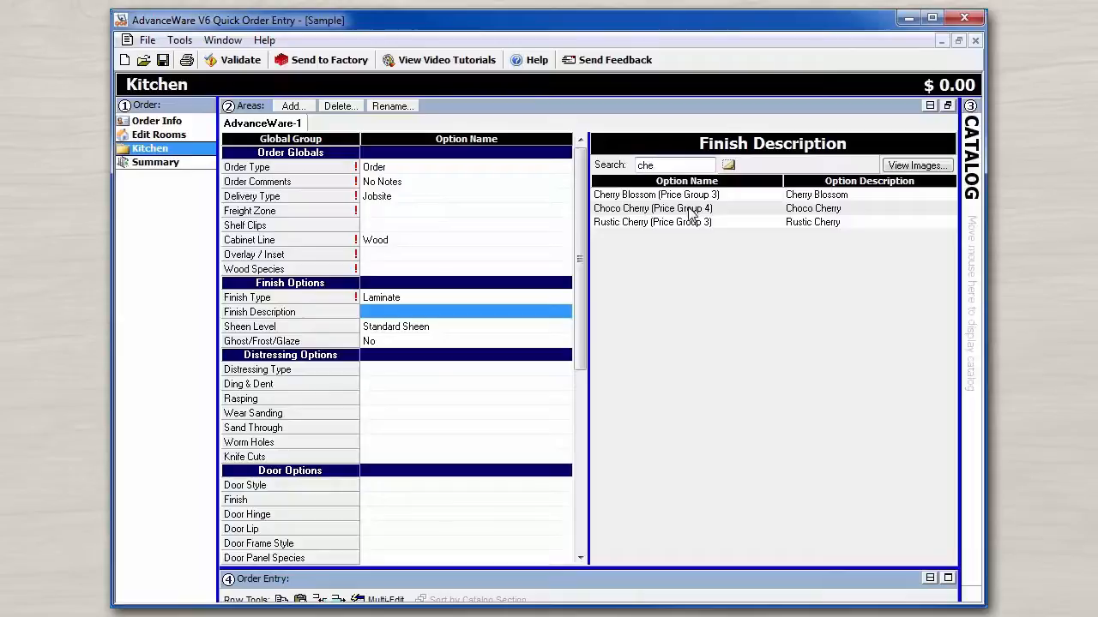
pyautogui.click(940, 168)
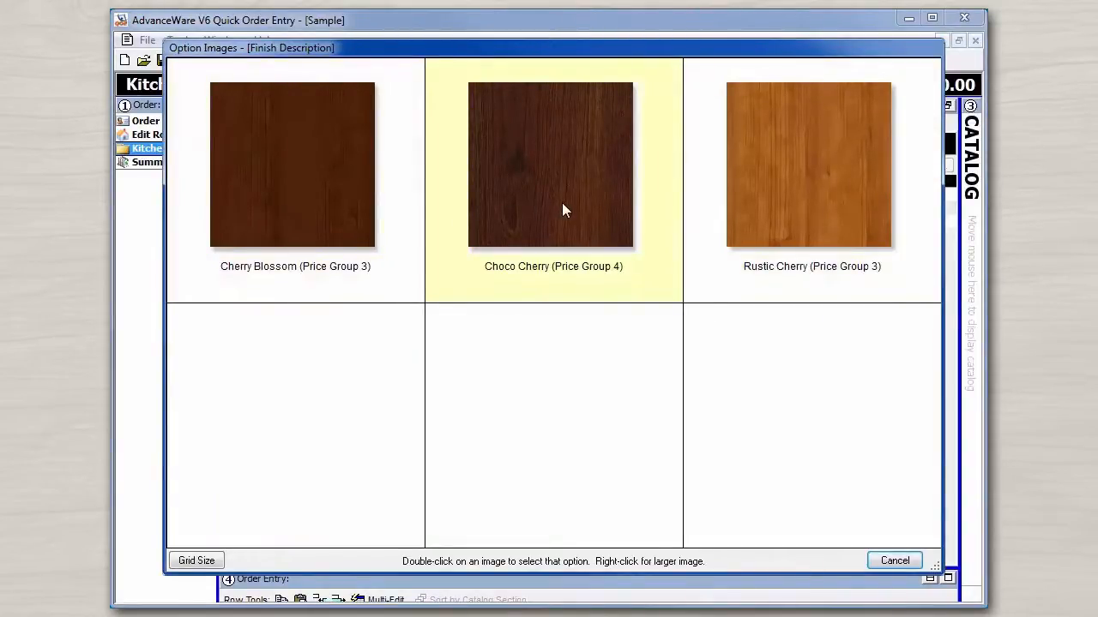
pyautogui.doubleClick(518, 214)
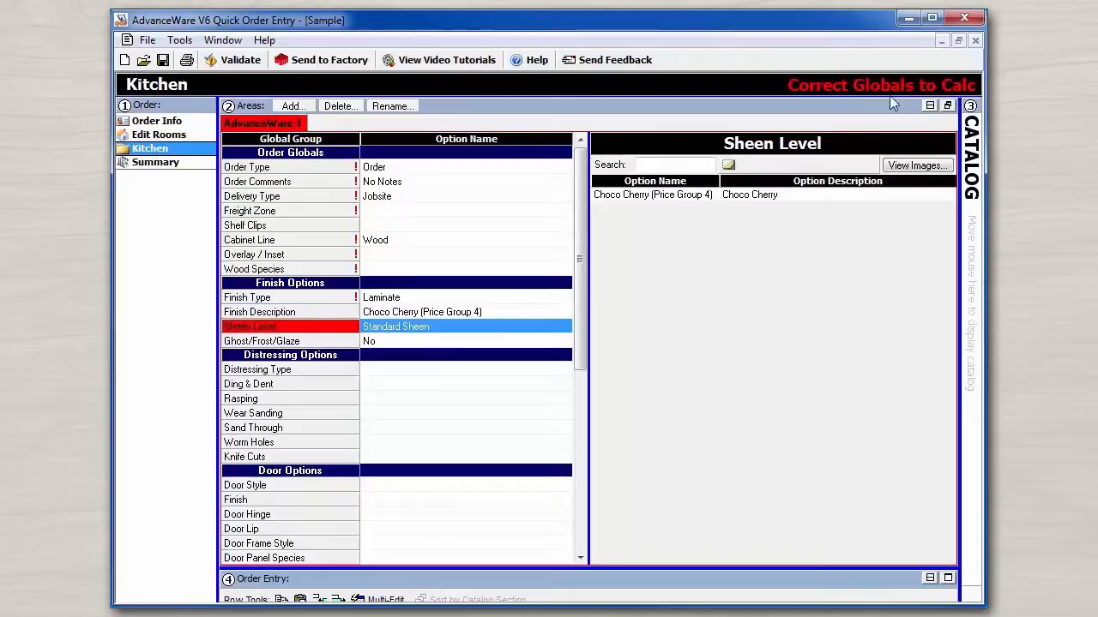
# Correct the flagged Sheen Level global by assigning it Choco Cherry (Price Group 4).
pyautogui.moveTo(580, 262)
pyautogui.mouseDown()
pyautogui.moveTo(579, 313)
pyautogui.moveTo(580, 277)
pyautogui.mouseUp()
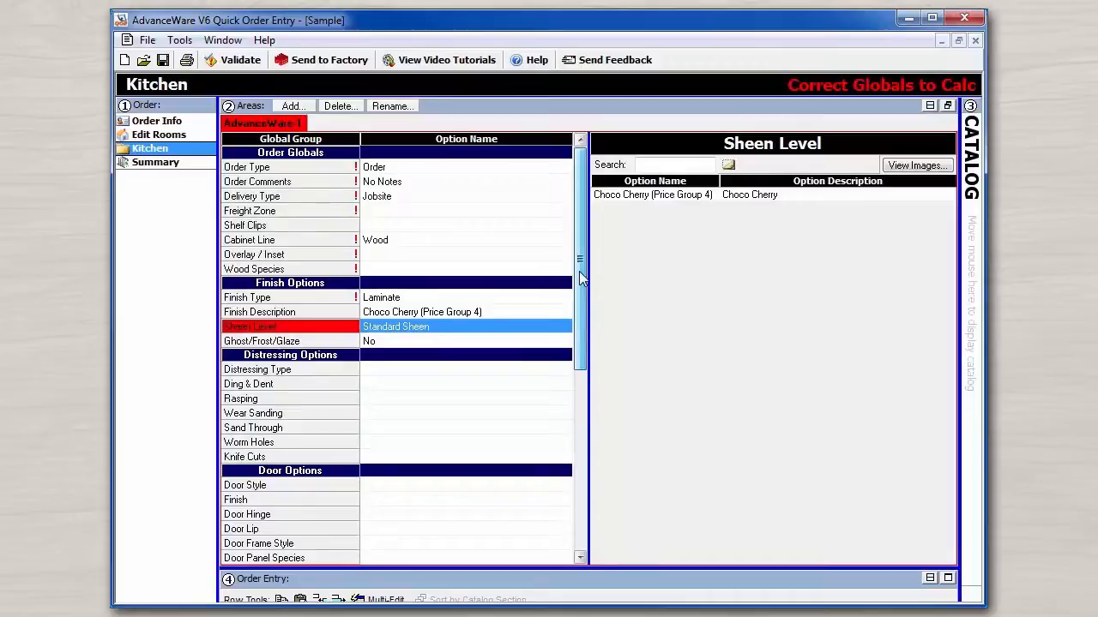
pyautogui.doubleClick(626, 201)
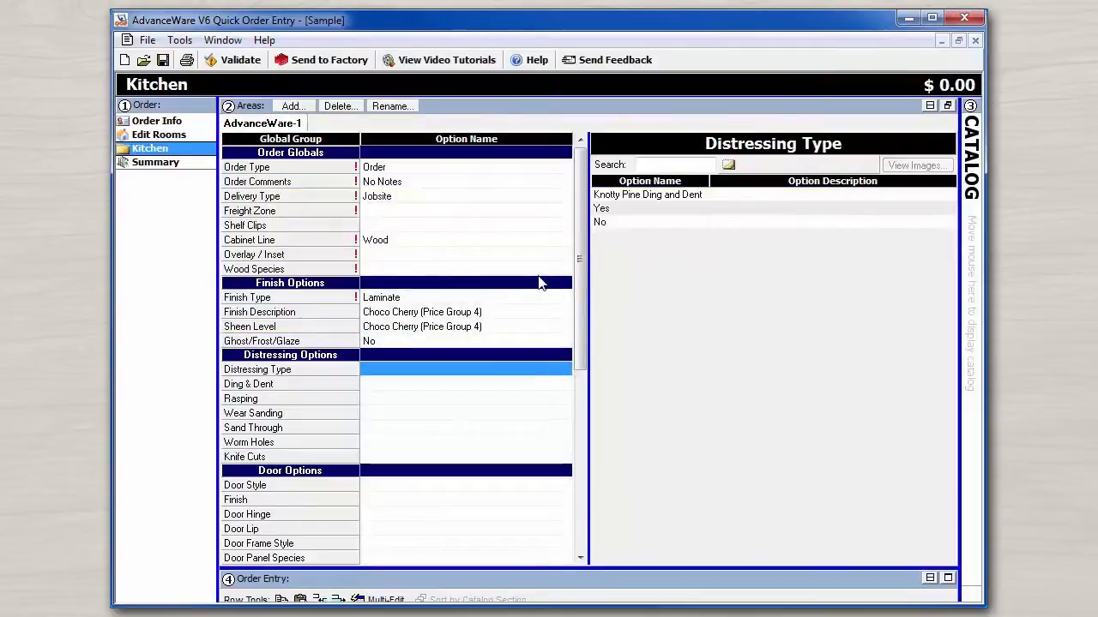
pyautogui.moveTo(581, 286)
pyautogui.mouseDown()
pyautogui.moveTo(579, 321)
pyautogui.moveTo(588, 276)
pyautogui.mouseUp()
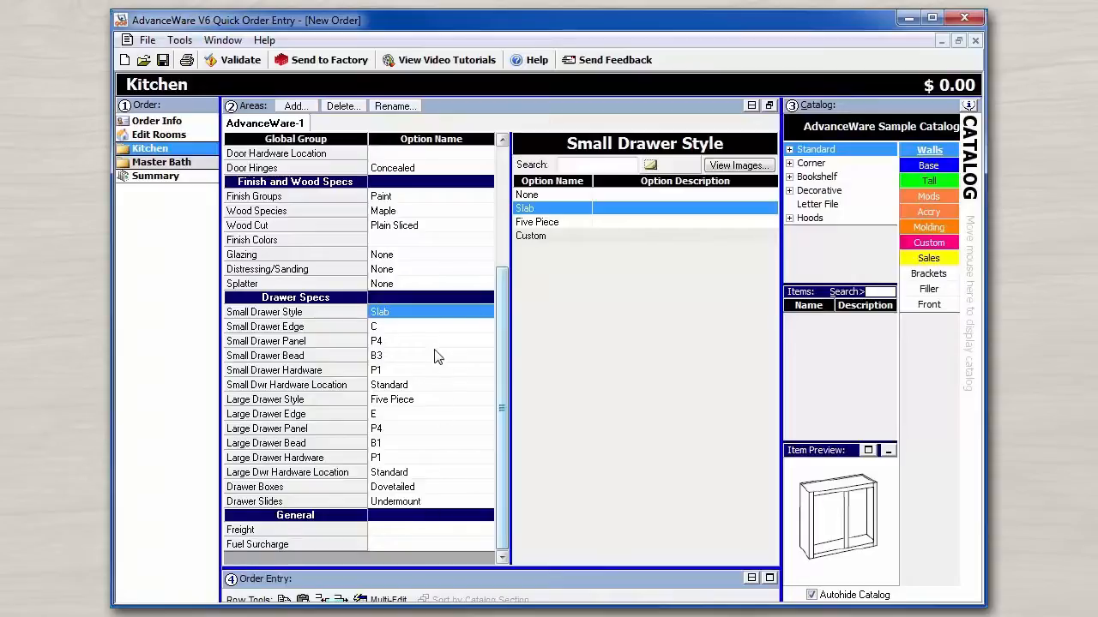
# Copy the kitchen's drawer globals from Small Drawer Style through Large Dwr Hardware Location.
pyautogui.rightClick(430, 325)
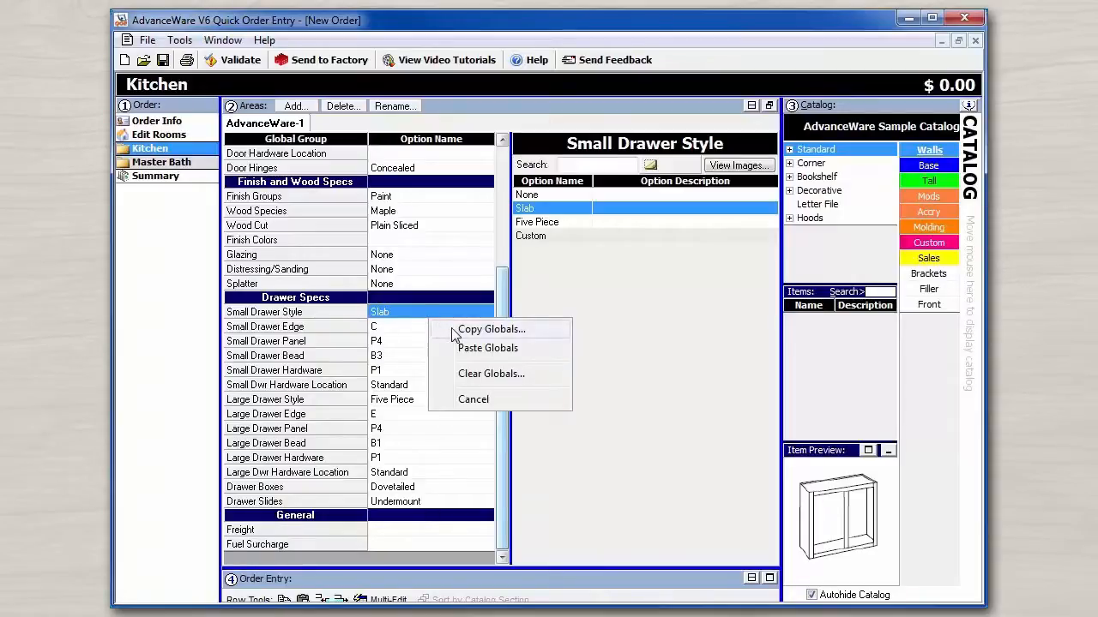
pyautogui.click(456, 331)
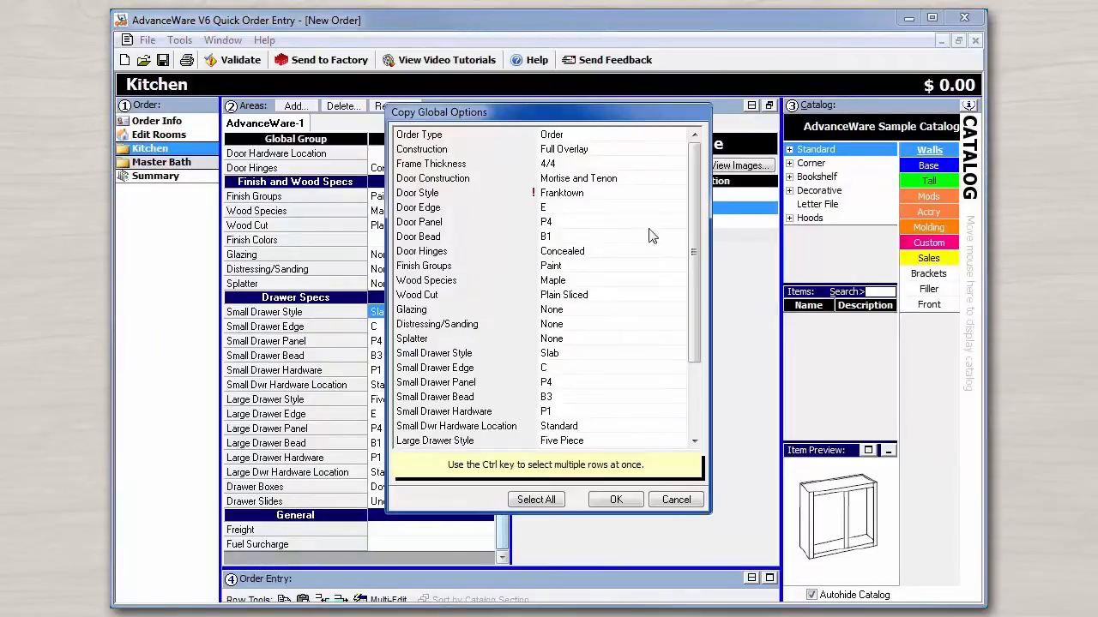
pyautogui.moveTo(699, 269); pyautogui.dragTo(699, 343)
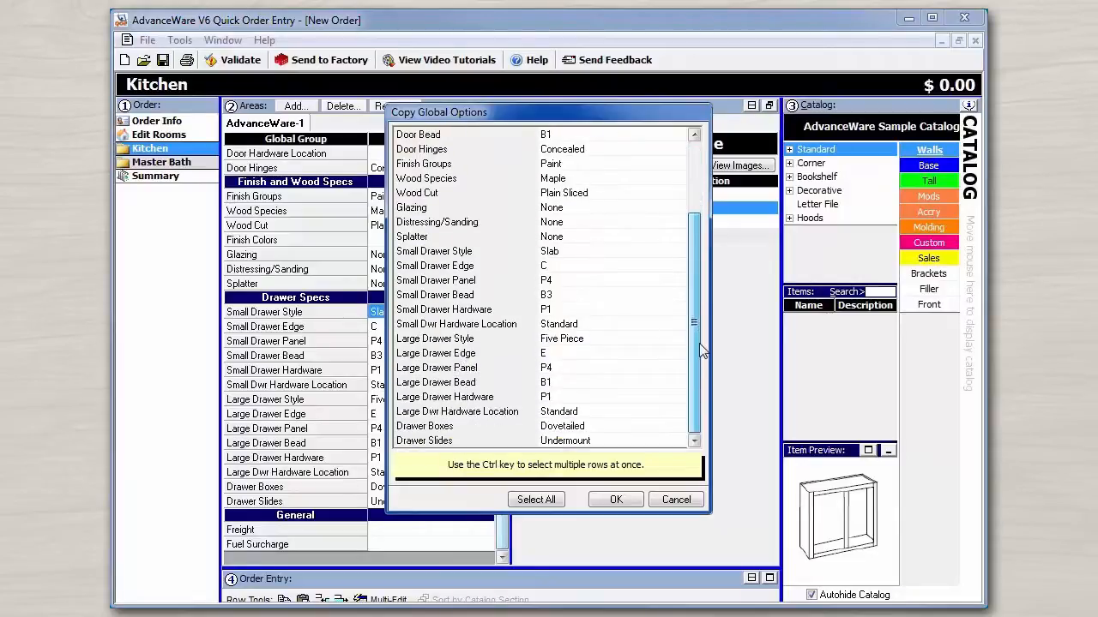
pyautogui.click(466, 254)
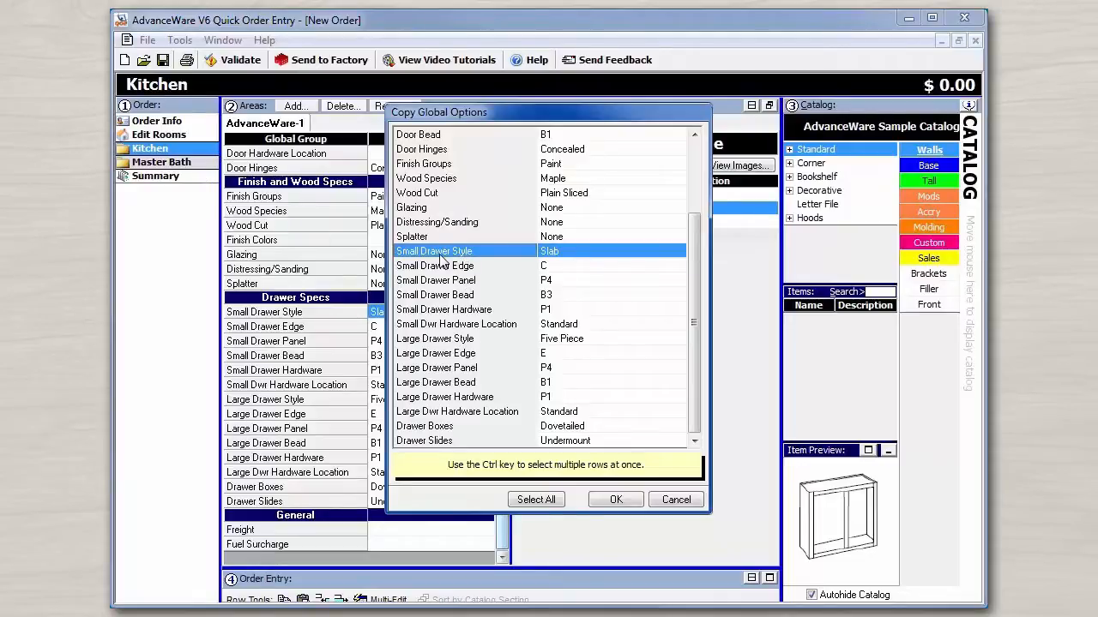
pyautogui.keyDown('shift'); pyautogui.click(470, 411); pyautogui.keyUp('shift')
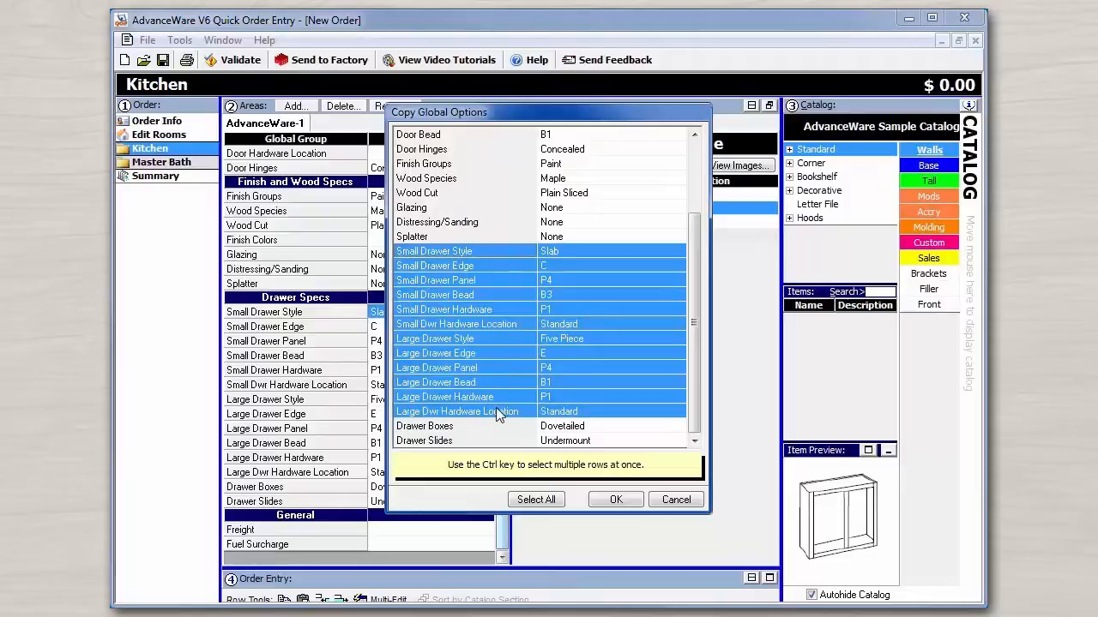
pyautogui.click(608, 500)
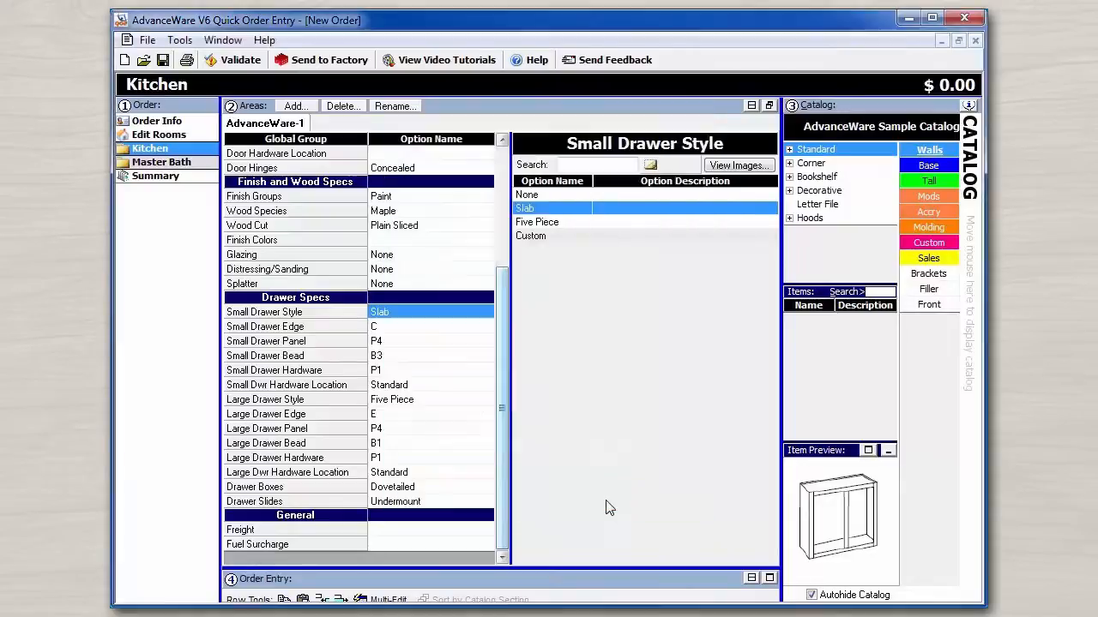
# Paste the copied drawer globals into the Master Bath room.
pyautogui.click(194, 163)
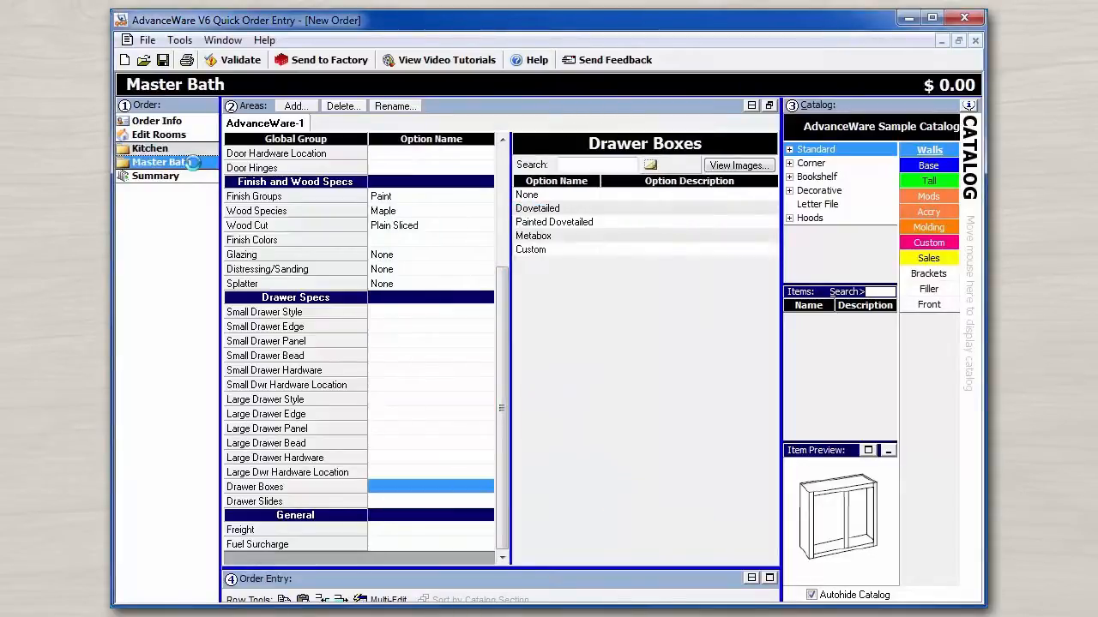
pyautogui.rightClick(398, 250)
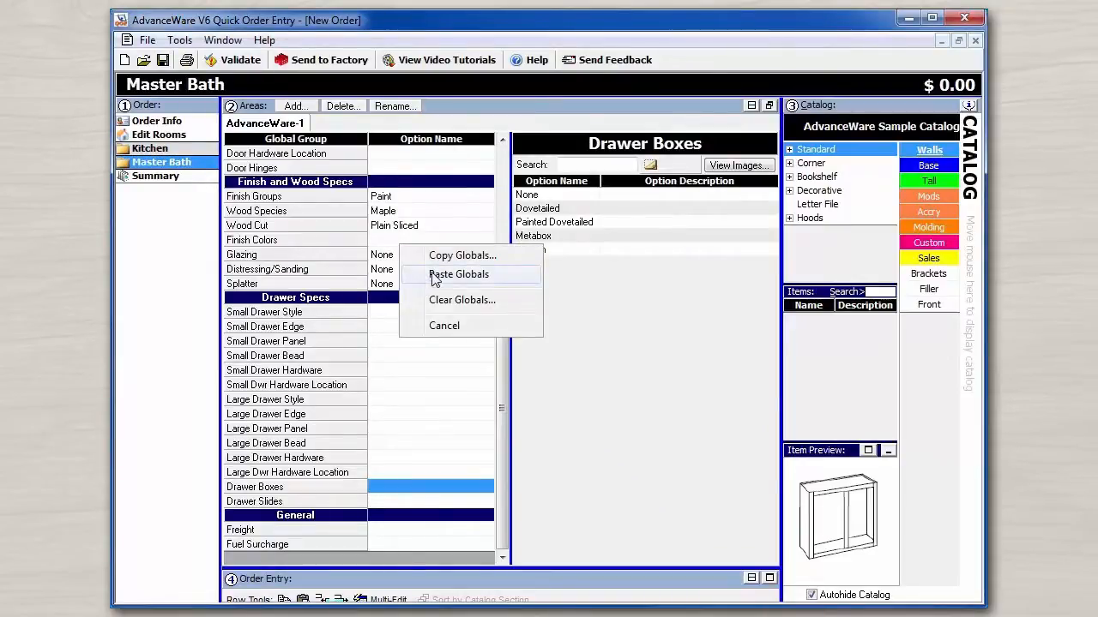
pyautogui.click(435, 274)
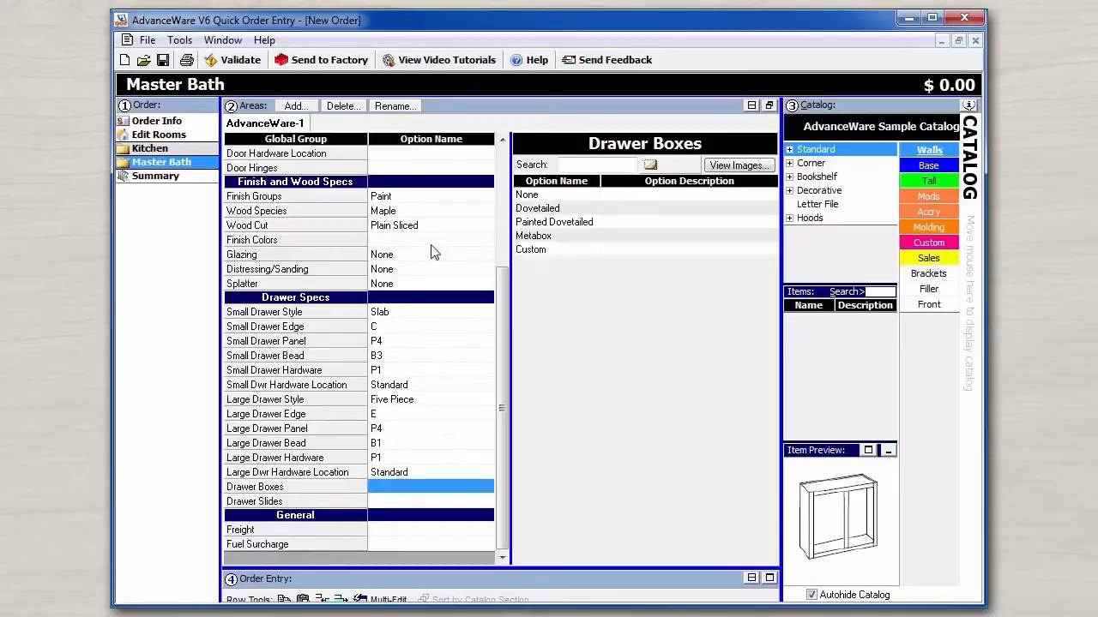
# Clear the Master Bath's drawer globals from Small Drawer Style through Large Dwr Hardware Location.
pyautogui.rightClick(429, 220)
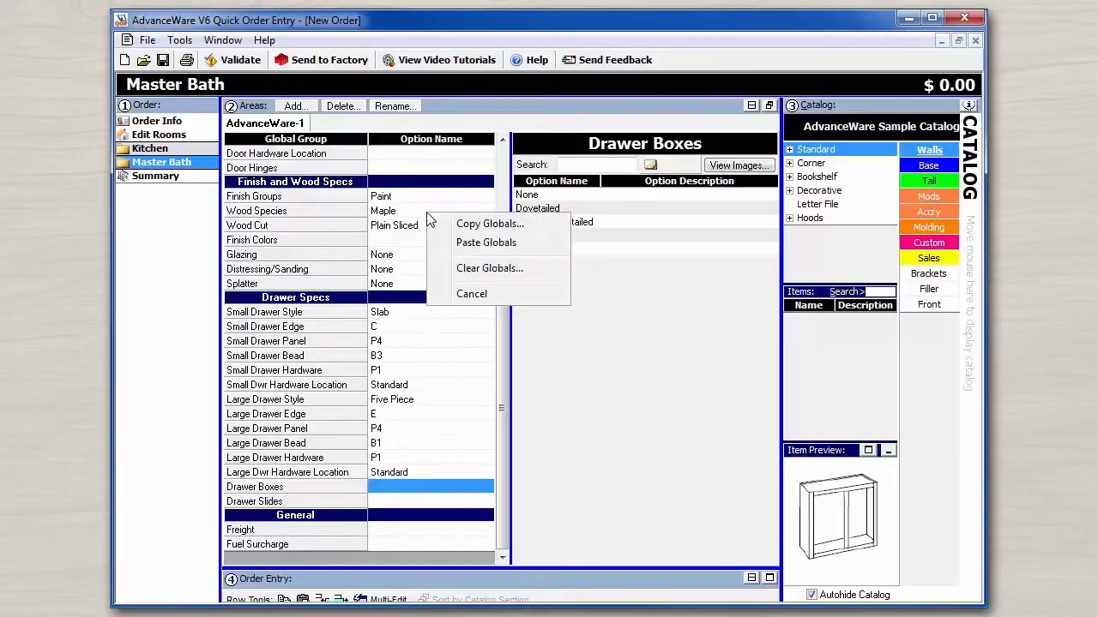
pyautogui.click(461, 269)
pyautogui.click(471, 268)
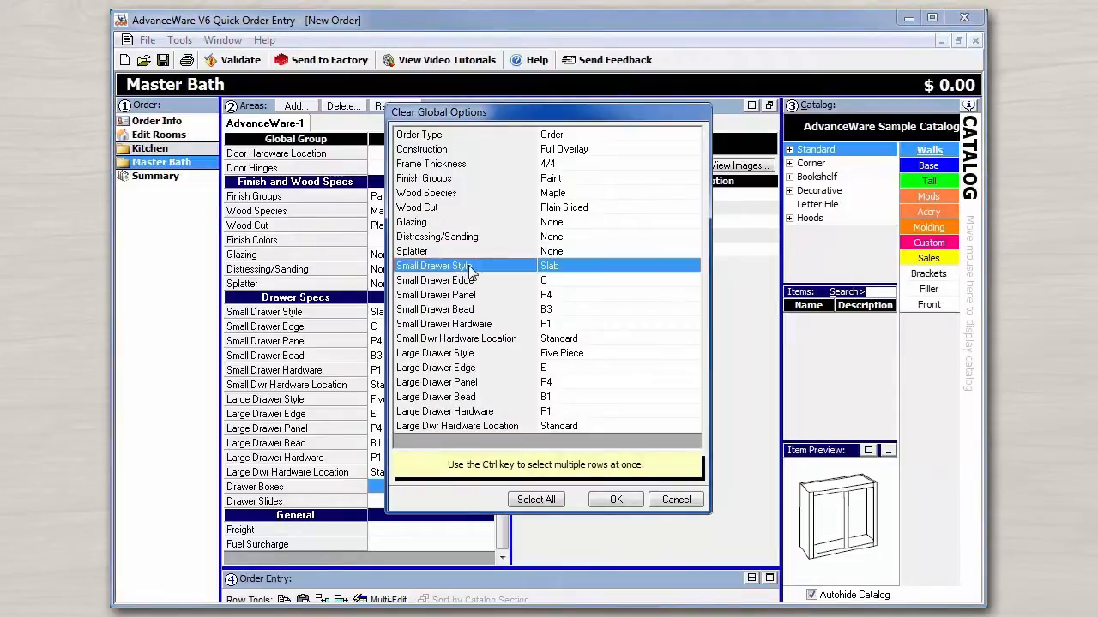
pyautogui.keyDown('shift'); pyautogui.click(476, 429); pyautogui.keyUp('shift')
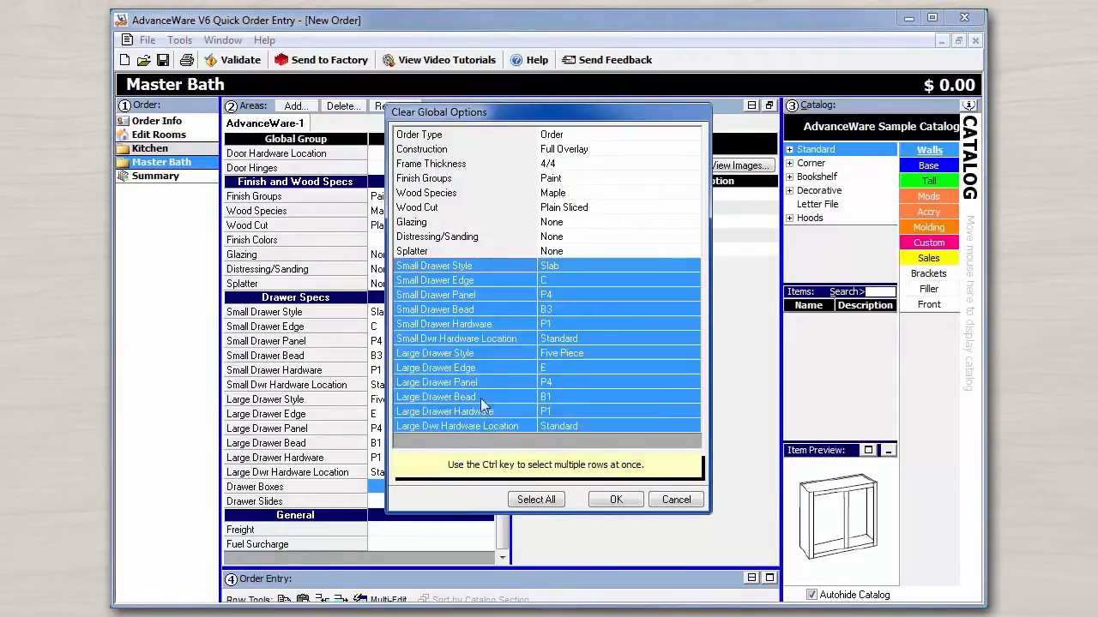
pyautogui.click(464, 268)
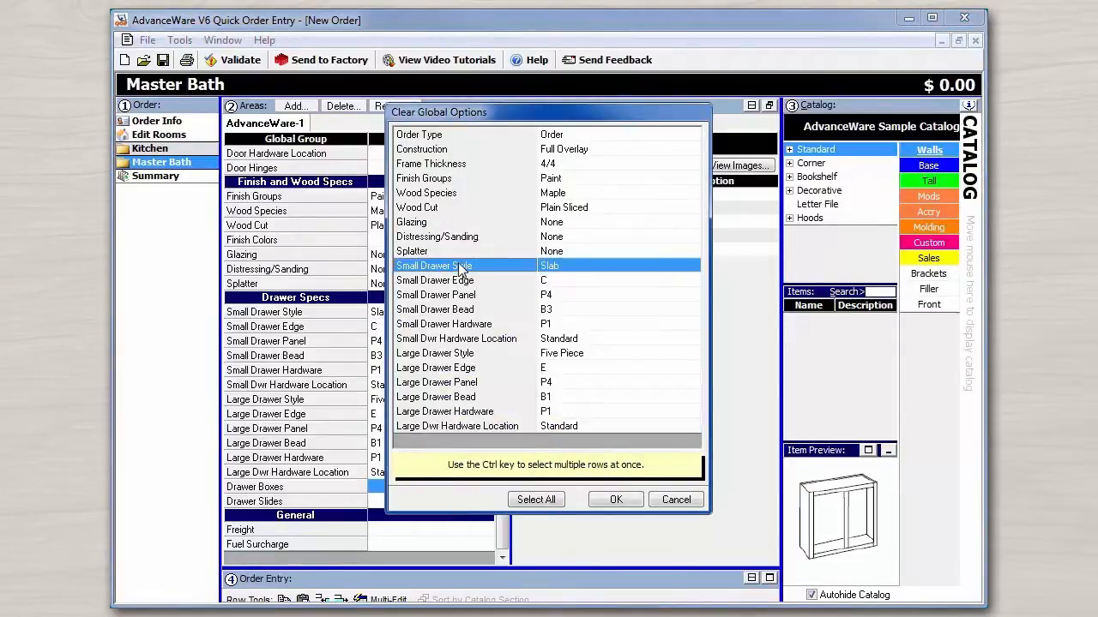
pyautogui.keyDown('ctrl'); pyautogui.click(459, 352); pyautogui.keyUp('ctrl')
pyautogui.keyDown('ctrl'); pyautogui.click(458, 399); pyautogui.keyUp('ctrl')
pyautogui.keyDown('ctrl'); pyautogui.click(463, 429); pyautogui.keyUp('ctrl')
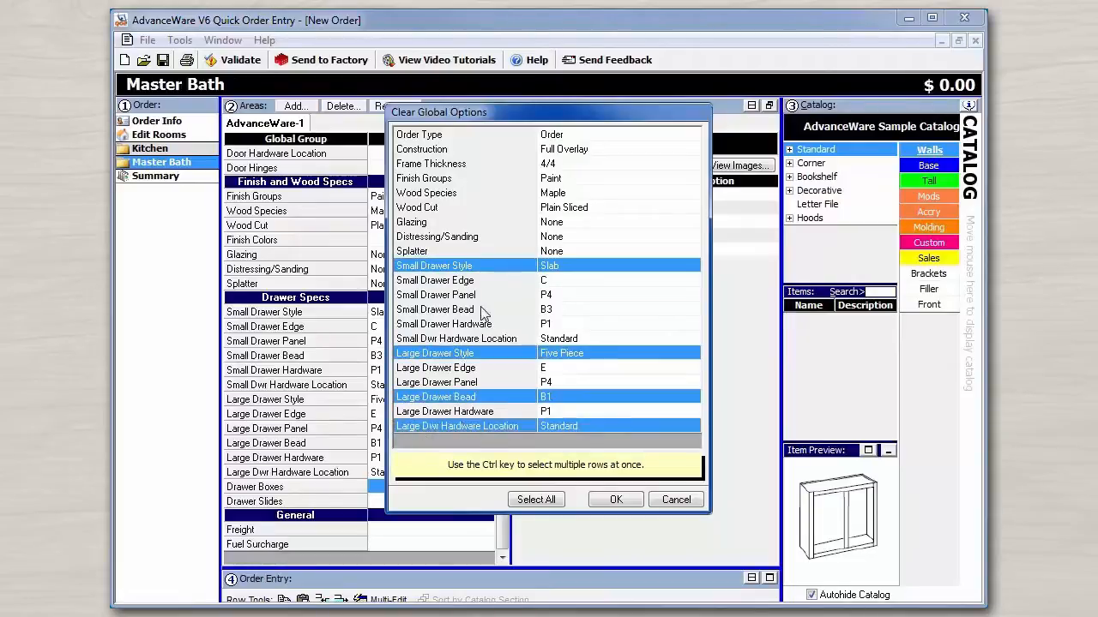
pyautogui.click(476, 269)
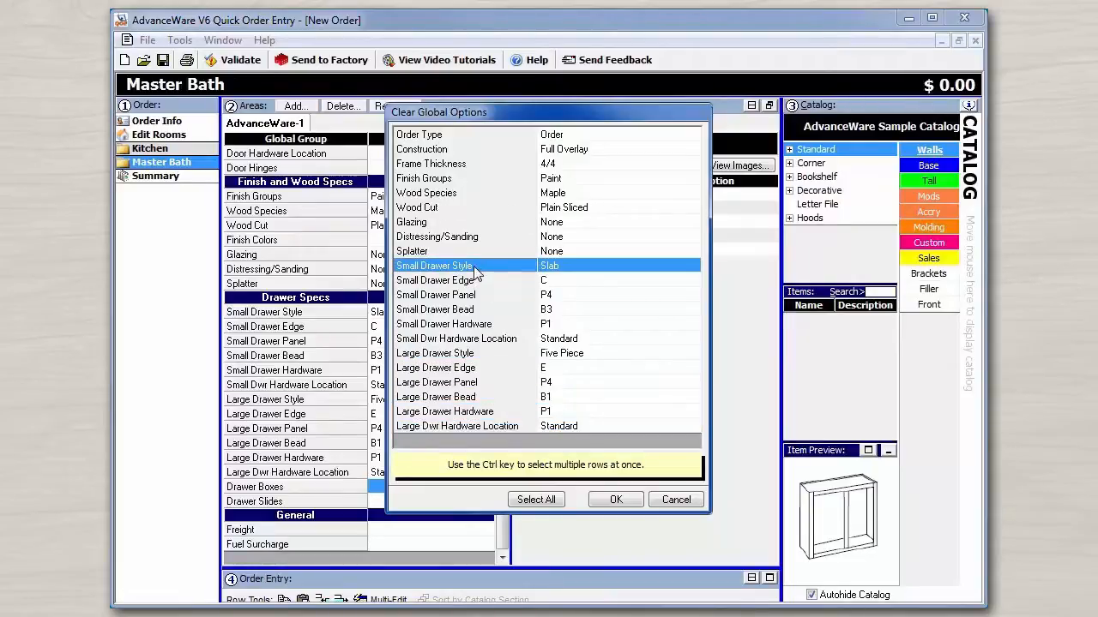
pyautogui.keyDown('shift'); pyautogui.click(467, 425); pyautogui.keyUp('shift')
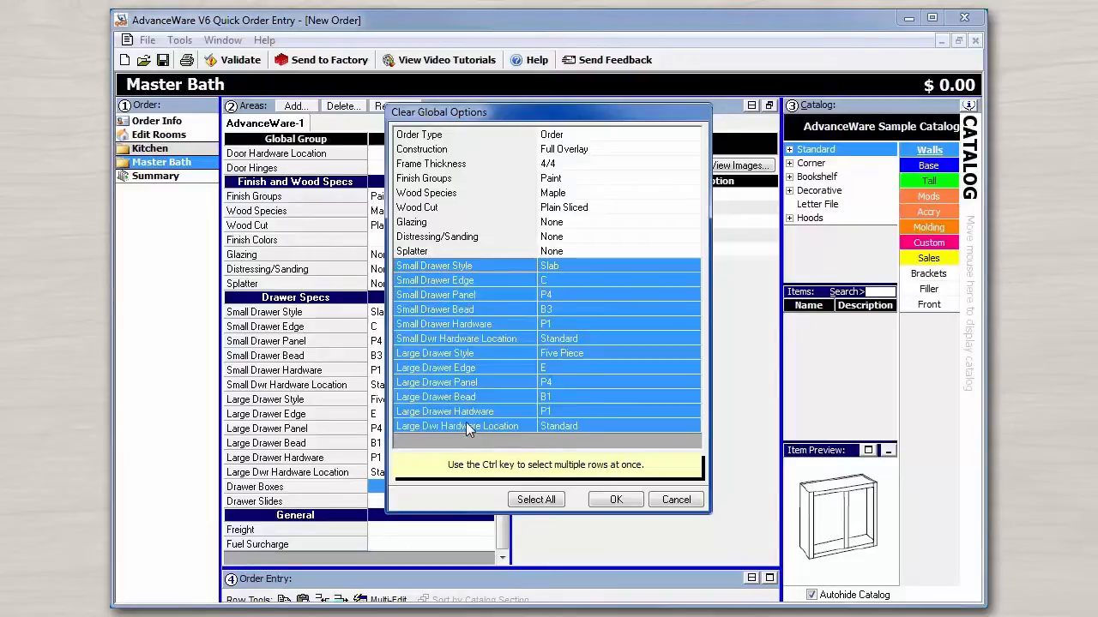
pyautogui.click(614, 502)
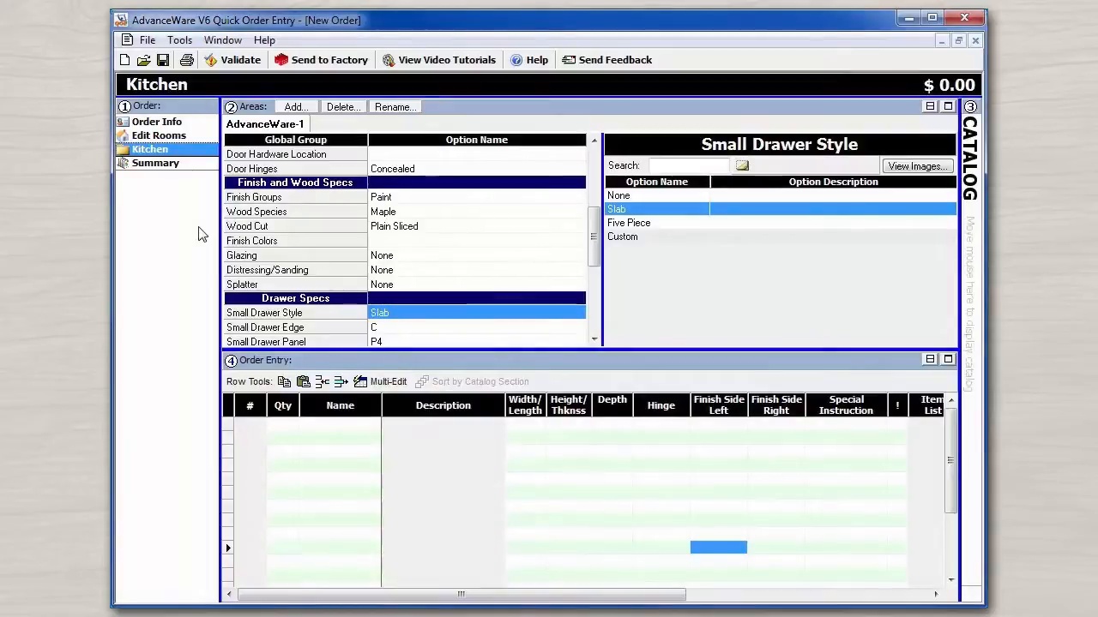
# Add a room named Master Bath to the order and open it.
pyautogui.click(187, 141)
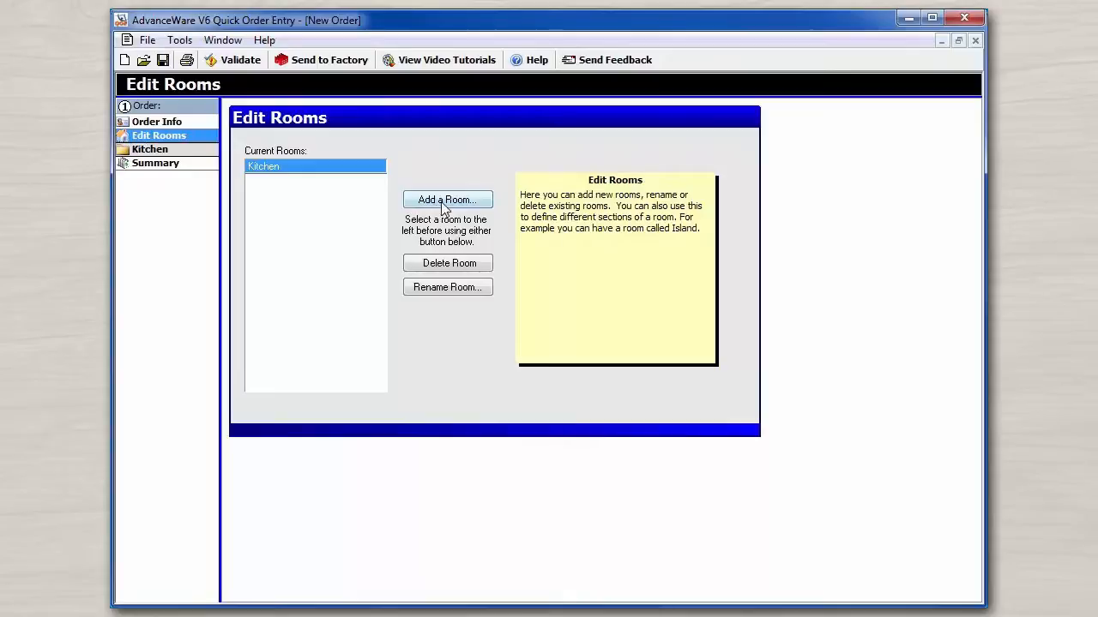
pyautogui.click(484, 207)
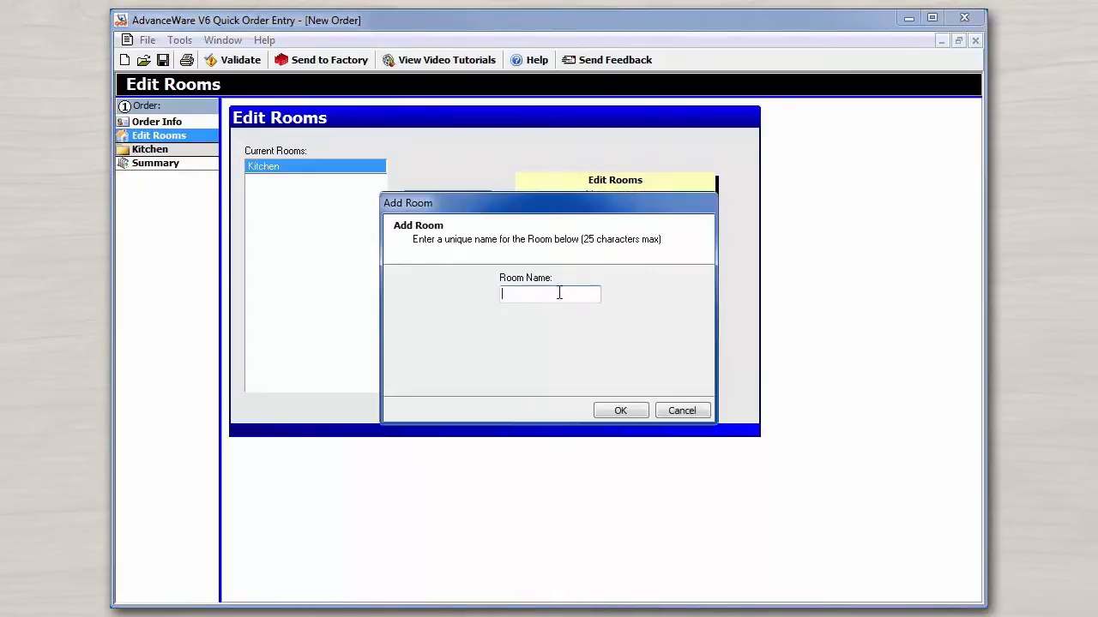
pyautogui.write('Master Bath')
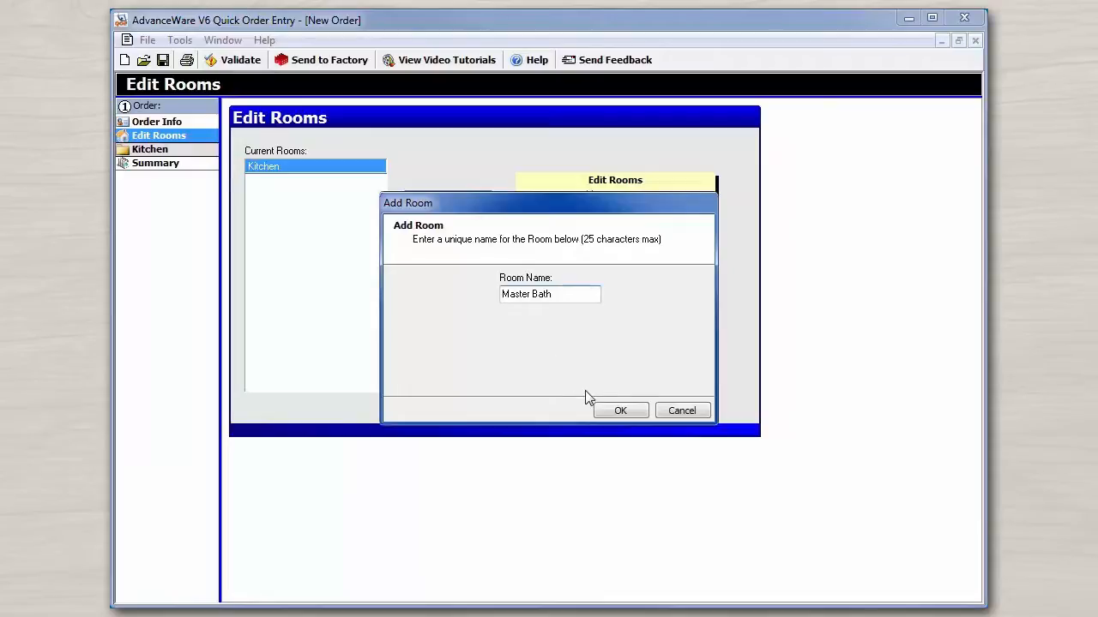
pyautogui.click(608, 408)
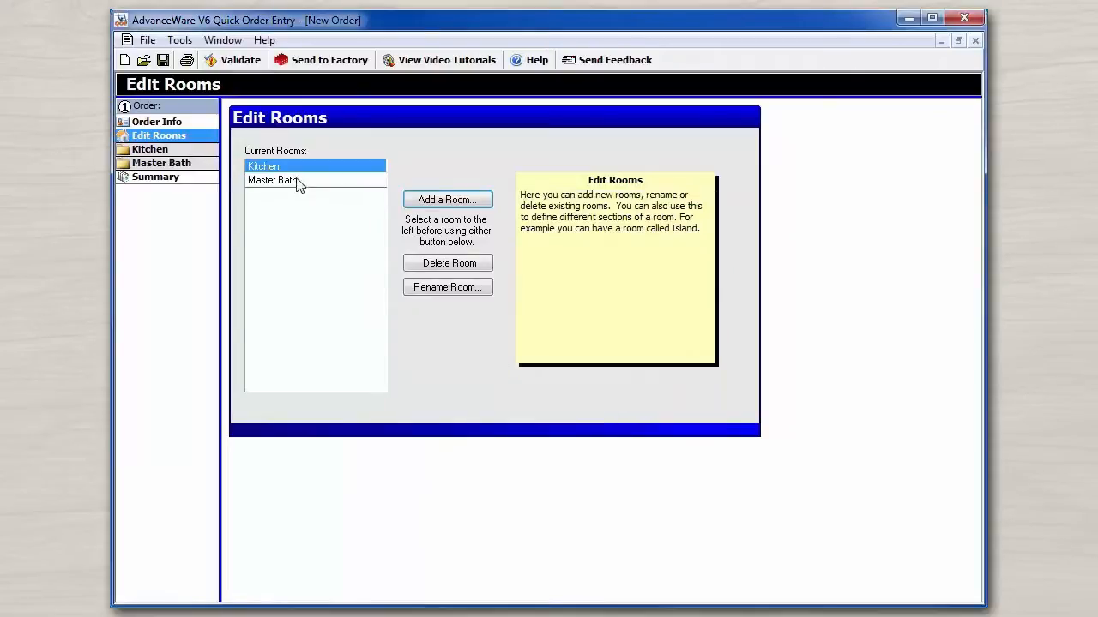
pyautogui.click(183, 164)
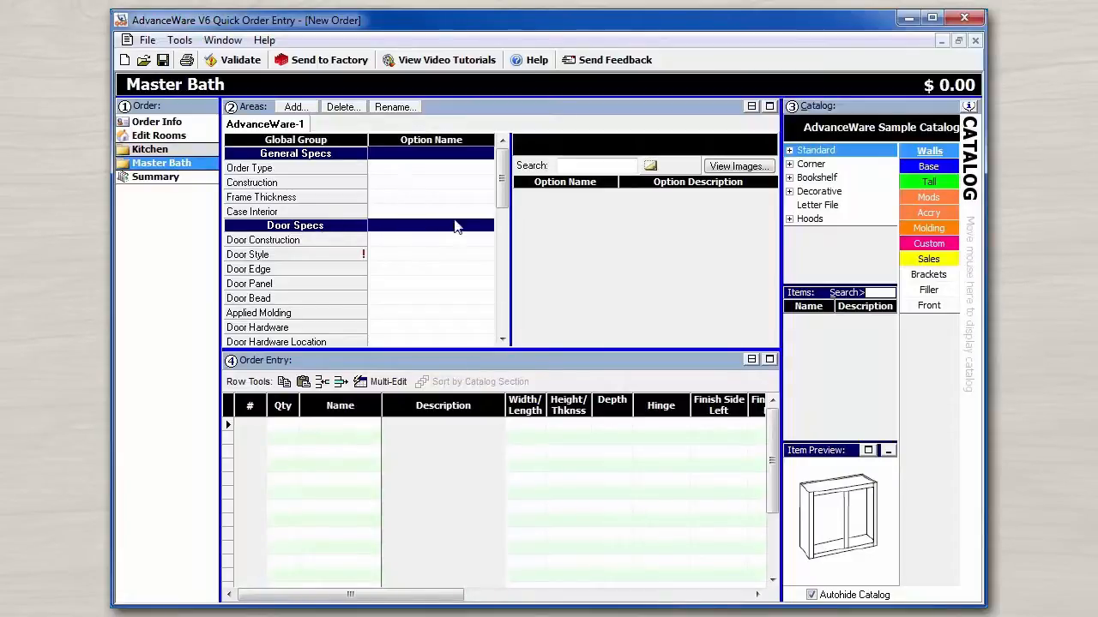
# Rename the Master Bath room as His Bath.
pyautogui.click(182, 138)
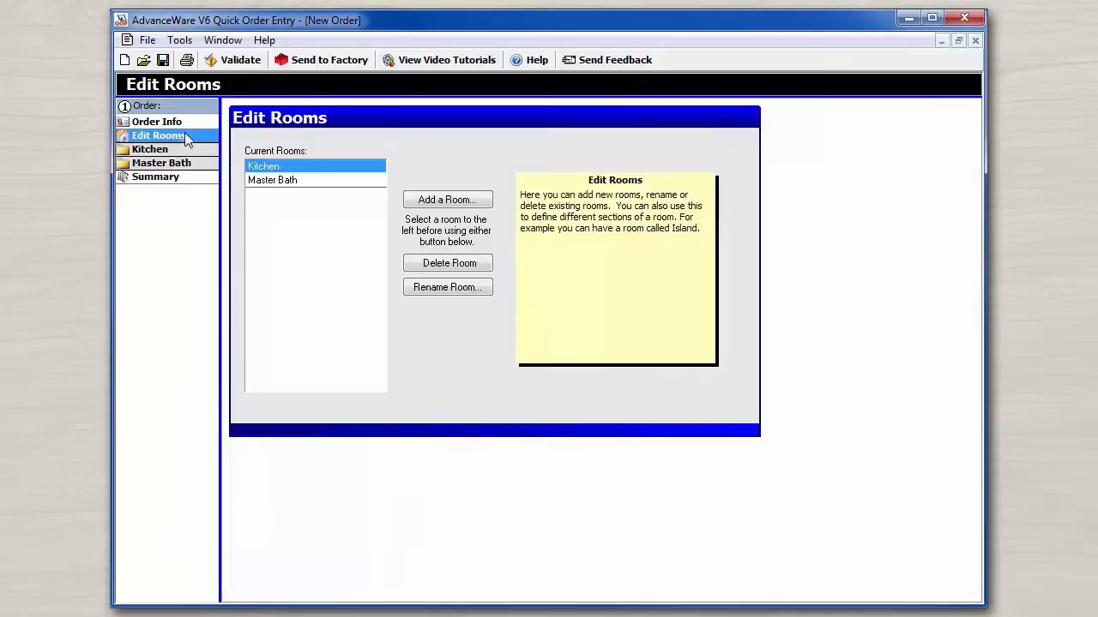
pyautogui.click(313, 181)
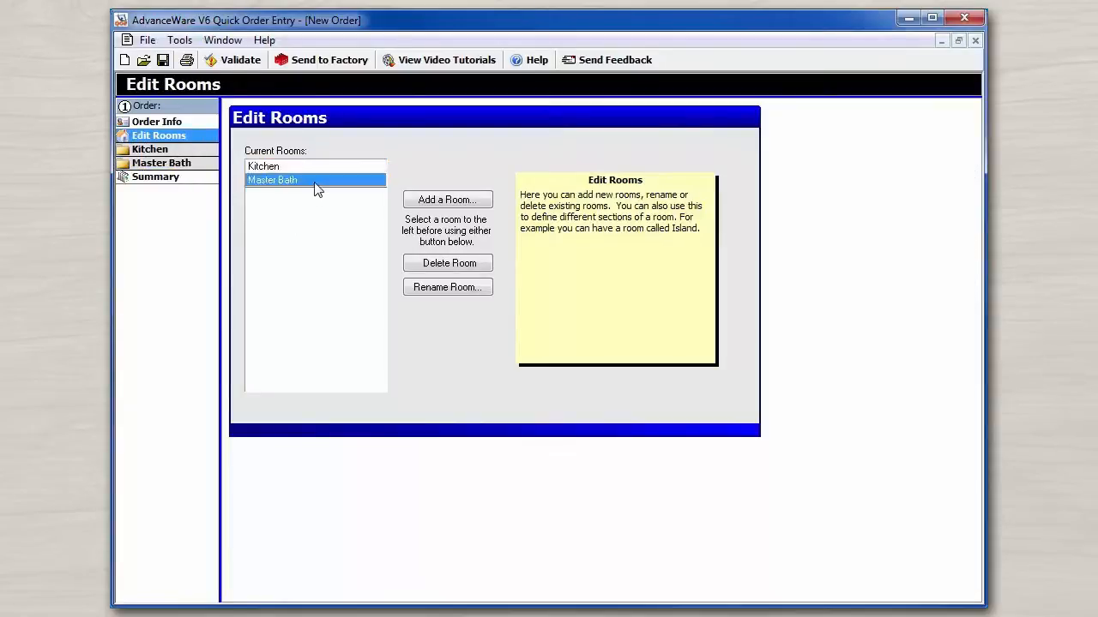
pyautogui.click(429, 287)
pyautogui.hotkey('shift', 'Left')
pyautogui.hotkey('shift', 'Left')
pyautogui.hotkey('shift', 'Left')
pyautogui.hotkey('shift', 'Left')
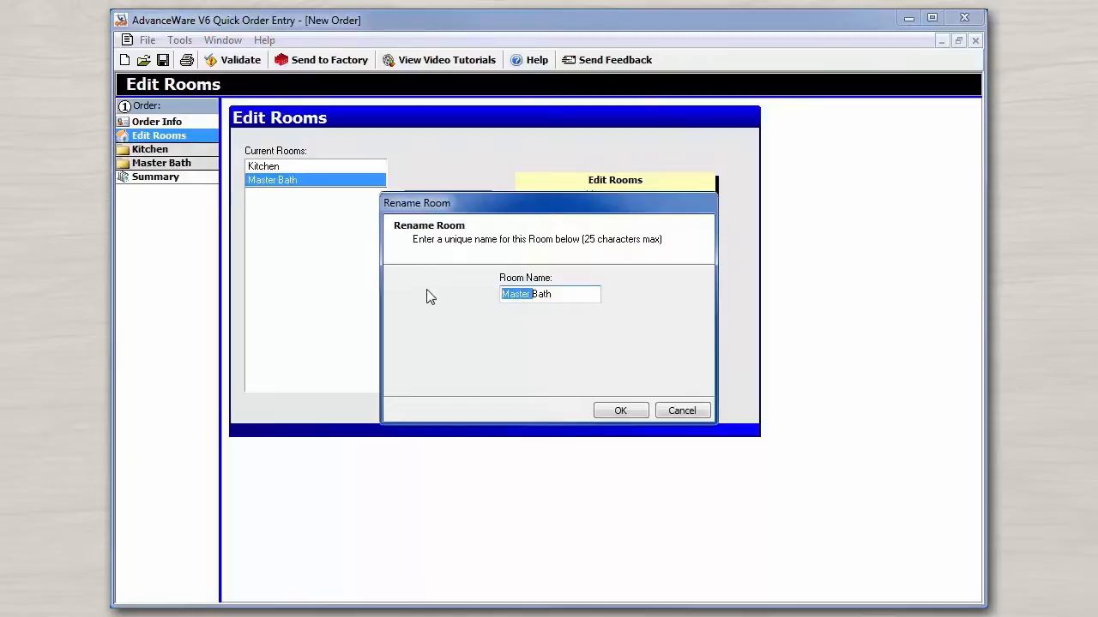
pyautogui.write('His')
pyautogui.click(630, 411)
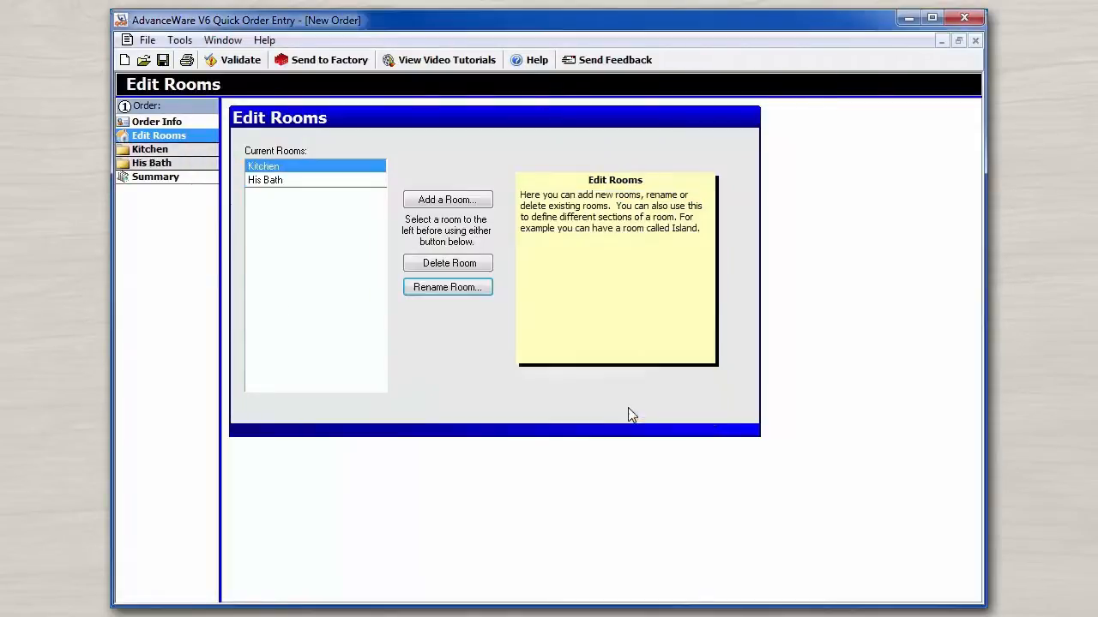
# Delete the His Bath room from the order and return to the Kitchen.
pyautogui.click(309, 181)
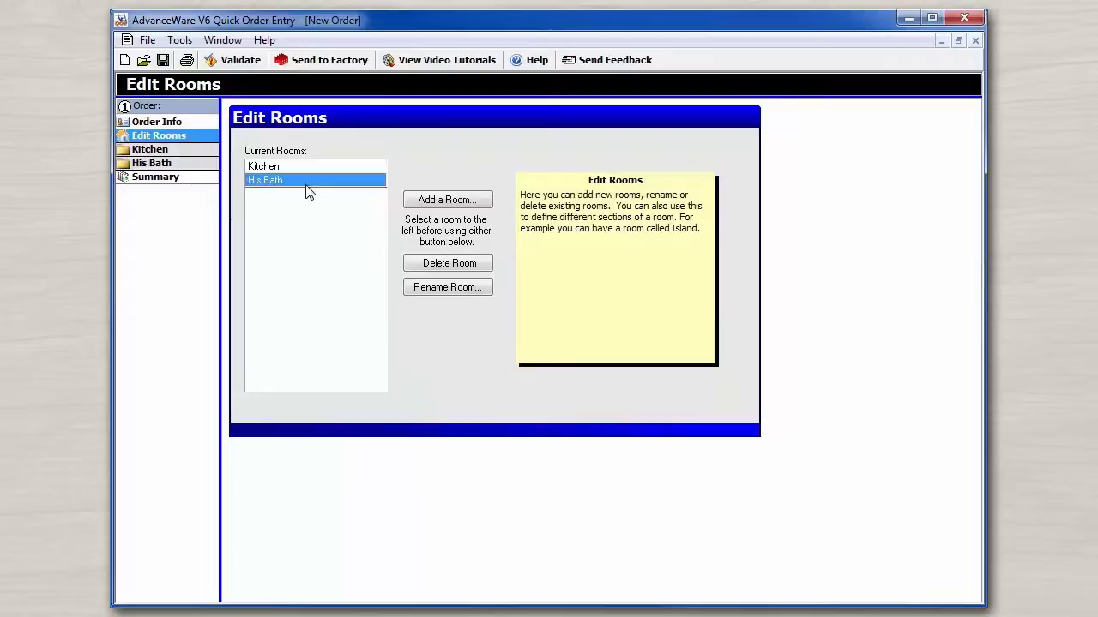
pyautogui.click(422, 266)
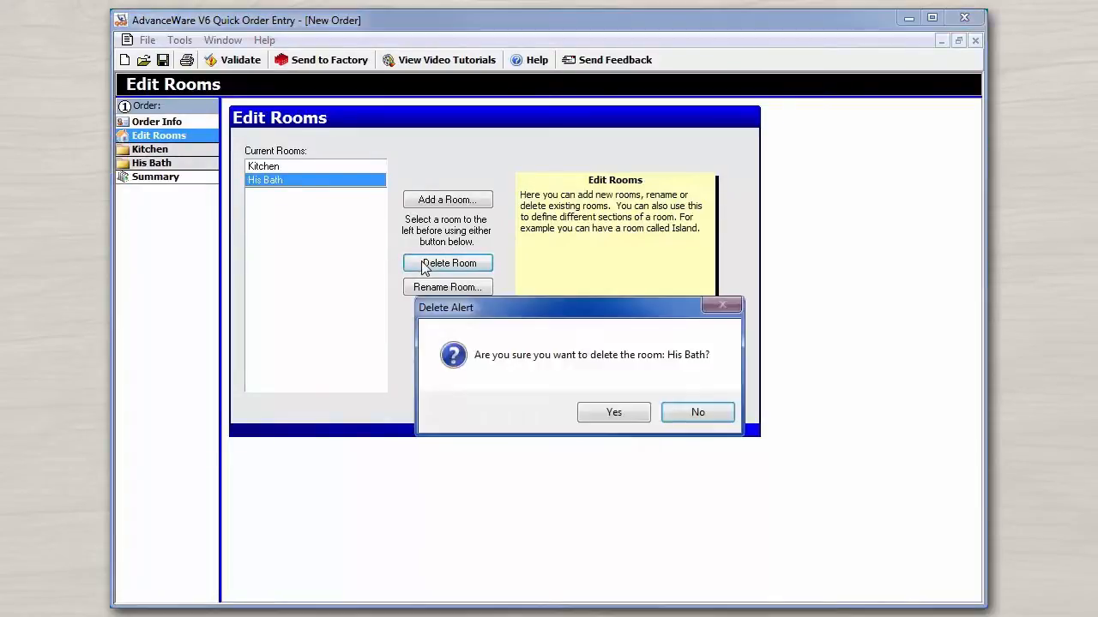
pyautogui.click(609, 415)
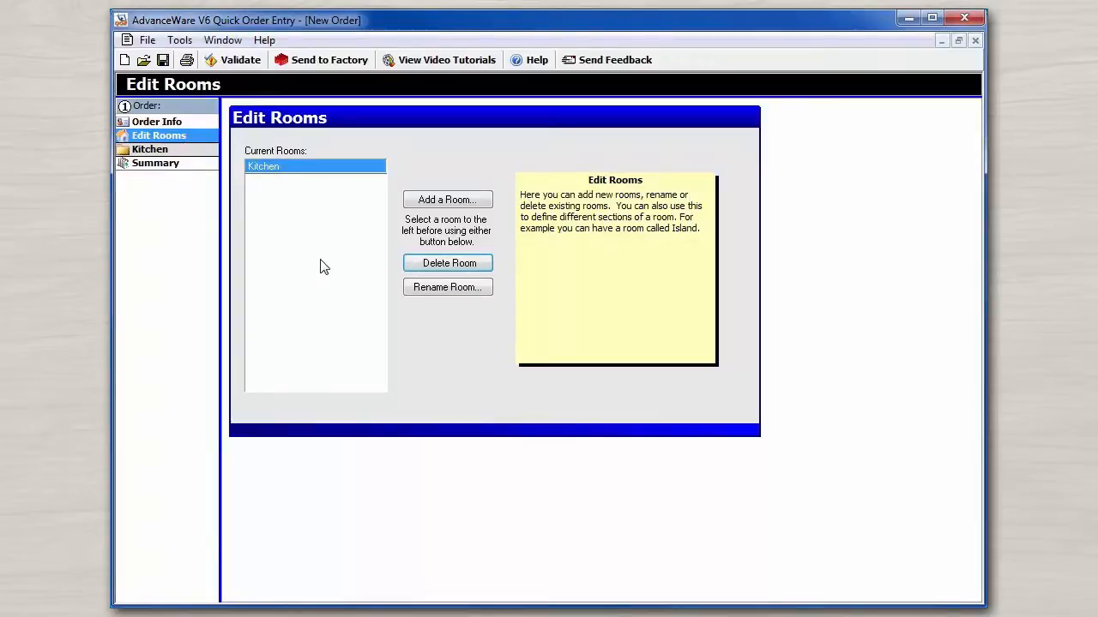
pyautogui.click(151, 150)
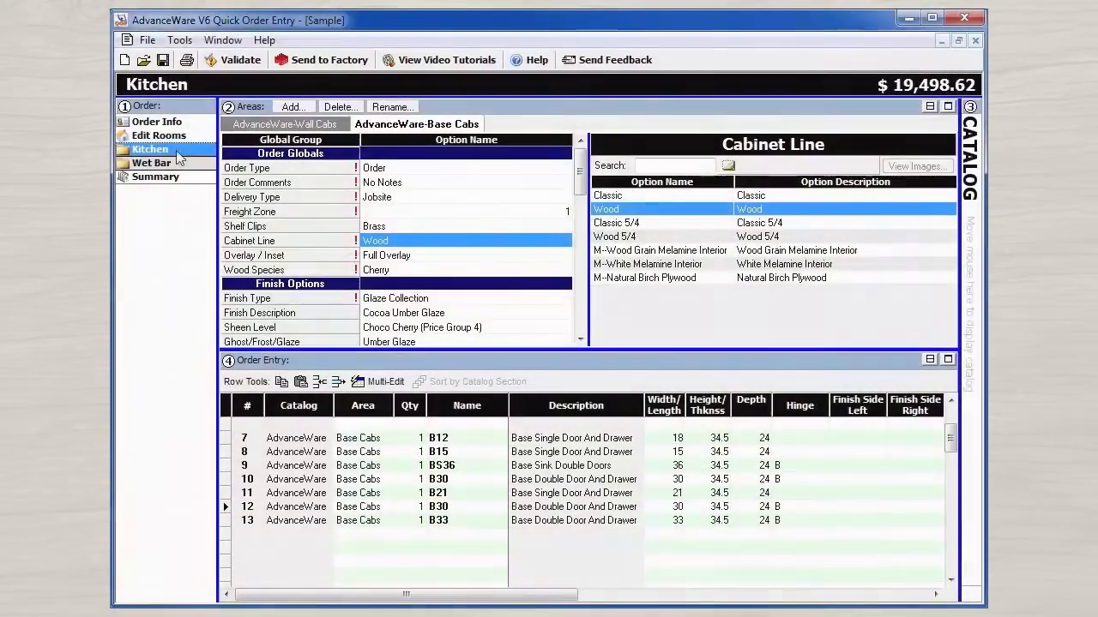
# Open the Sample order's information and examine its Job Number, PO Number and Requested Delivery Date fields.
pyautogui.click(181, 125)
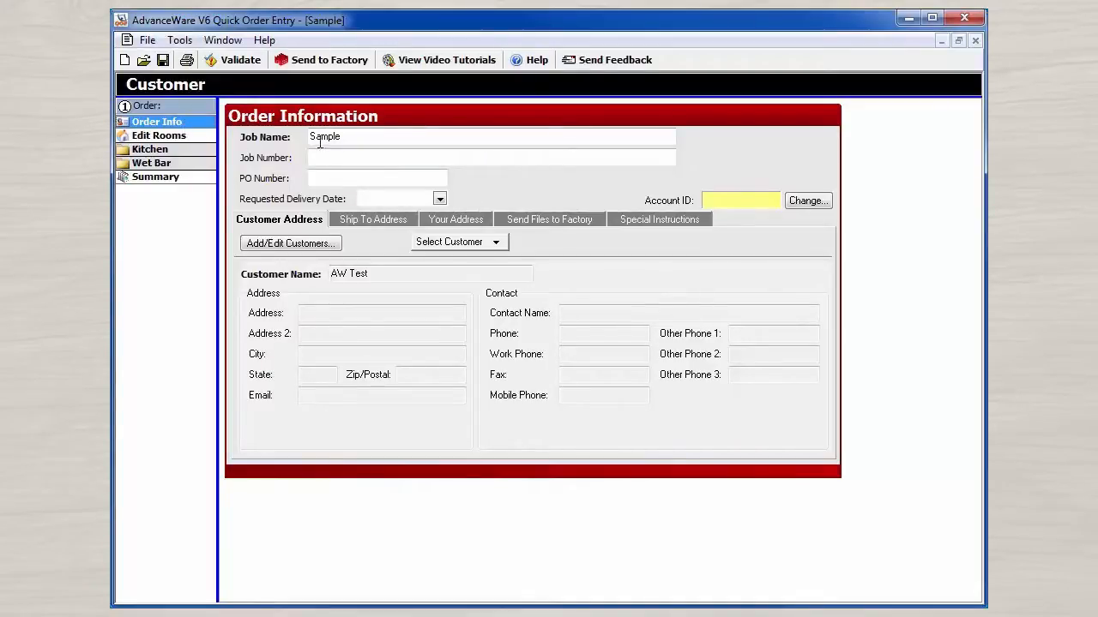
pyautogui.click(374, 155)
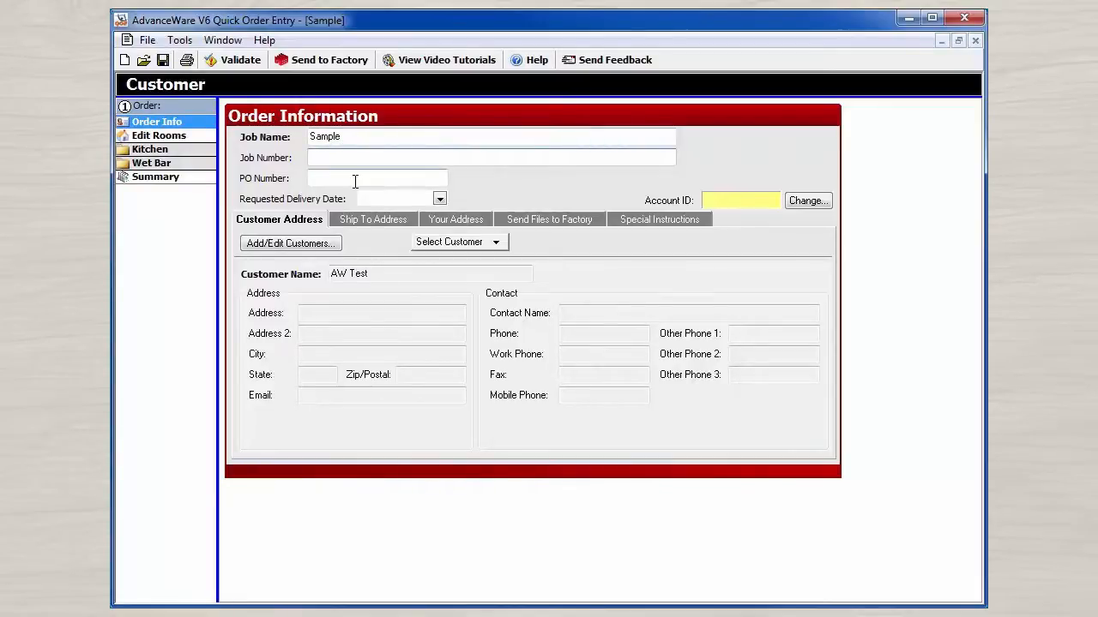
pyautogui.click(355, 179)
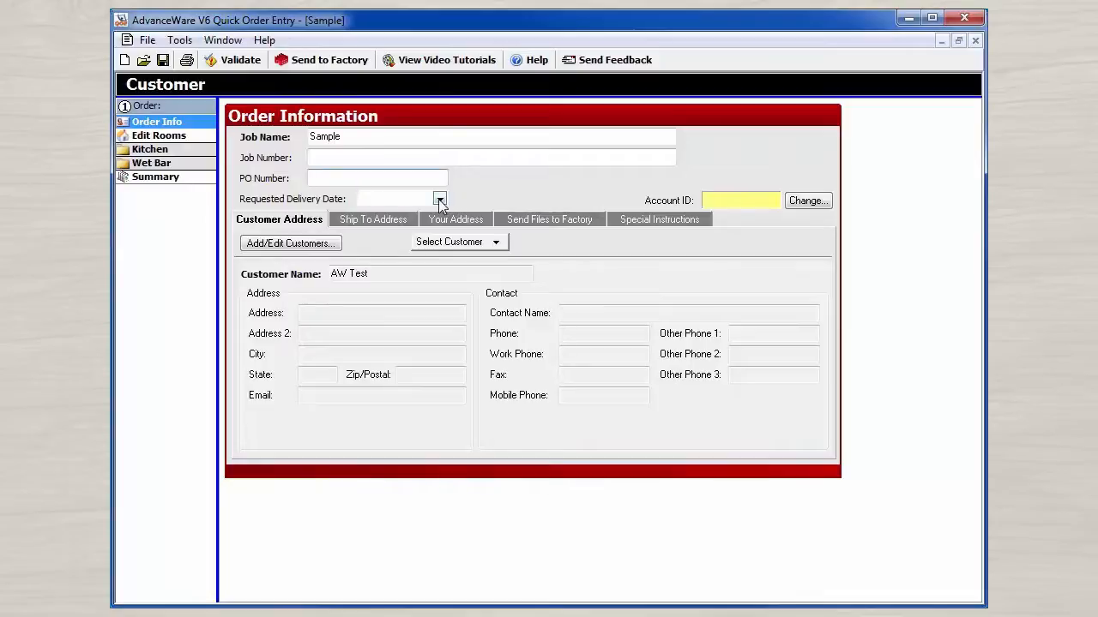
pyautogui.click(411, 201)
# Examine the selectable customers, the ship-to address and your own company address details for the order.
pyautogui.click(468, 244)
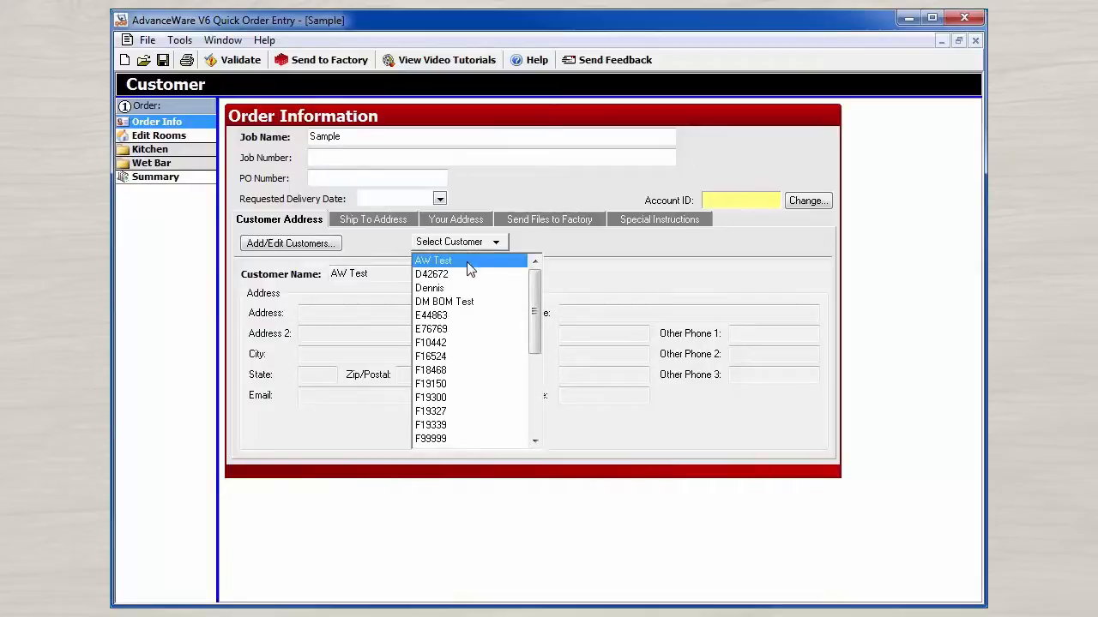
pyautogui.click(319, 271)
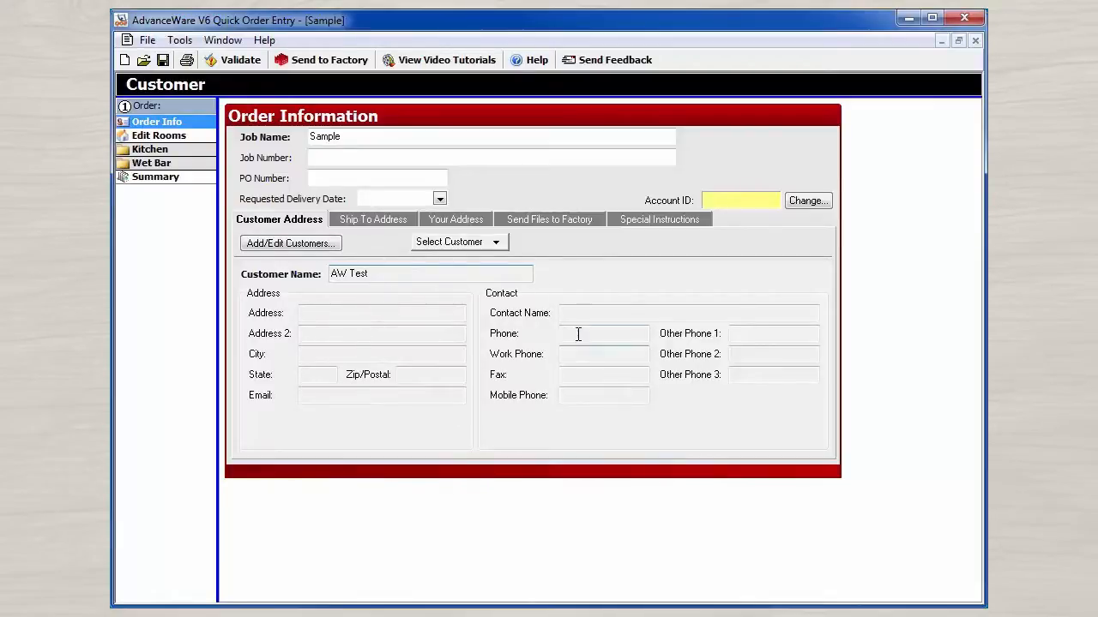
pyautogui.click(383, 221)
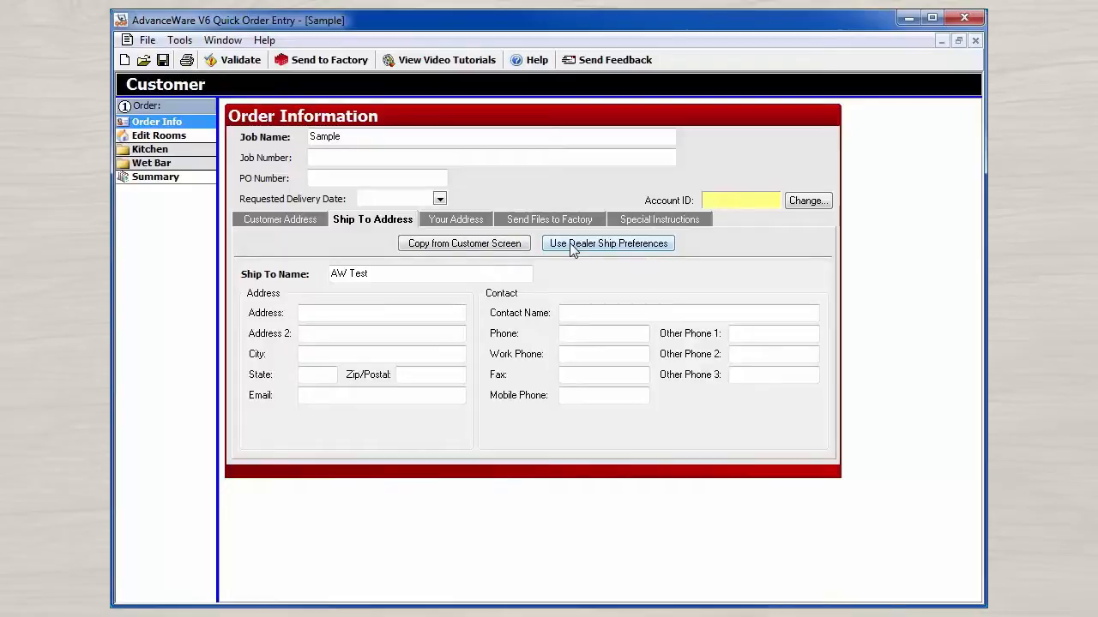
pyautogui.click(455, 222)
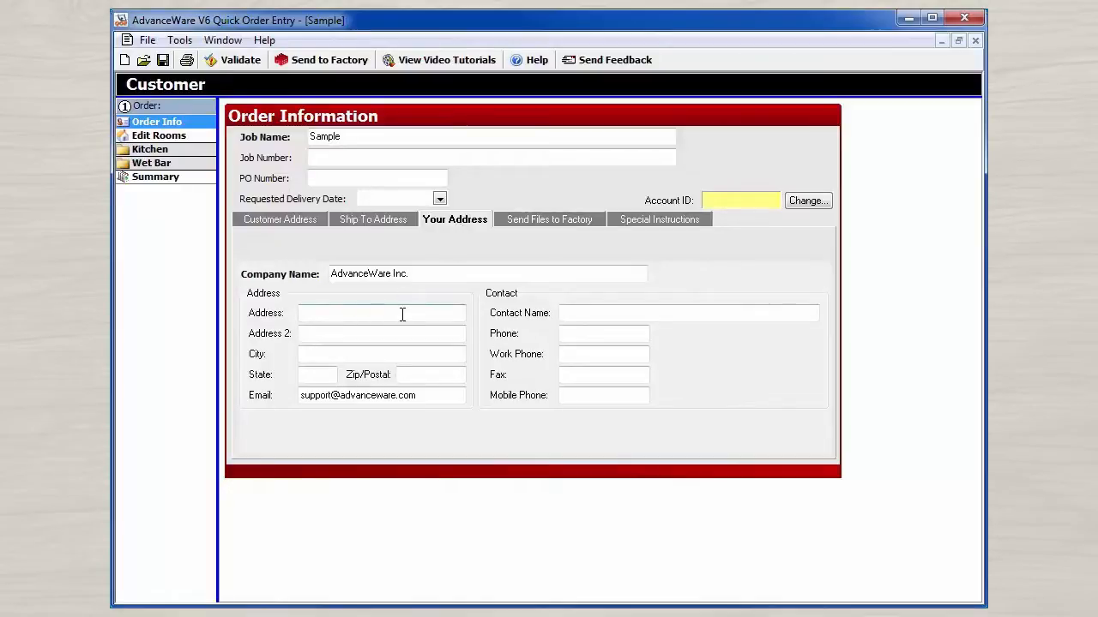
# Examine how to attach files for the factory, browsing for a file in the first row and cancelling the selection.
pyautogui.click(561, 219)
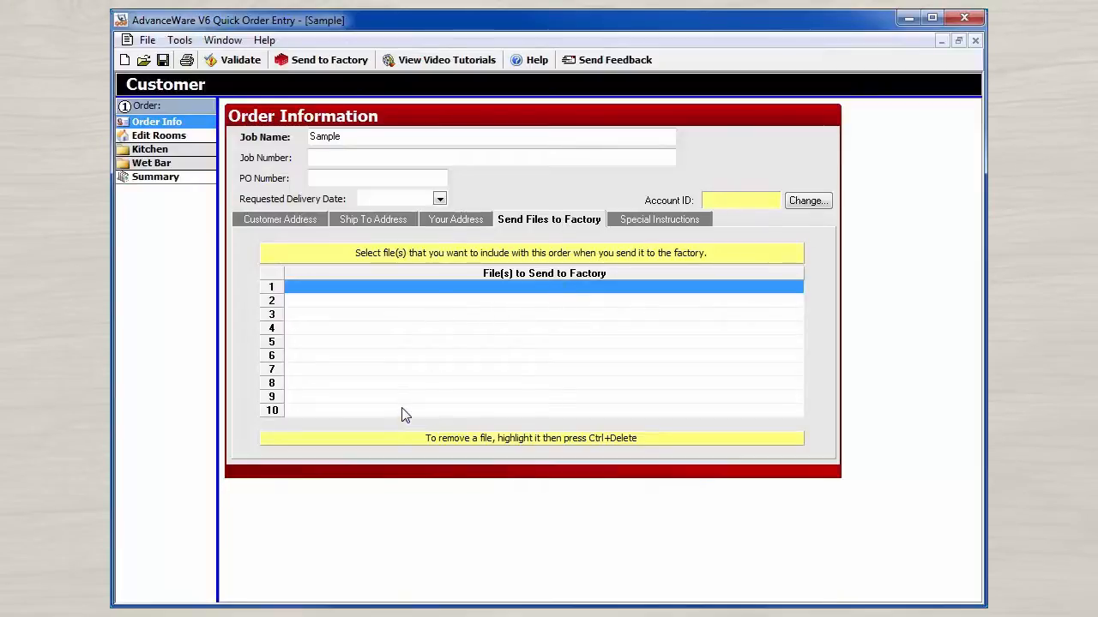
pyautogui.click(743, 291)
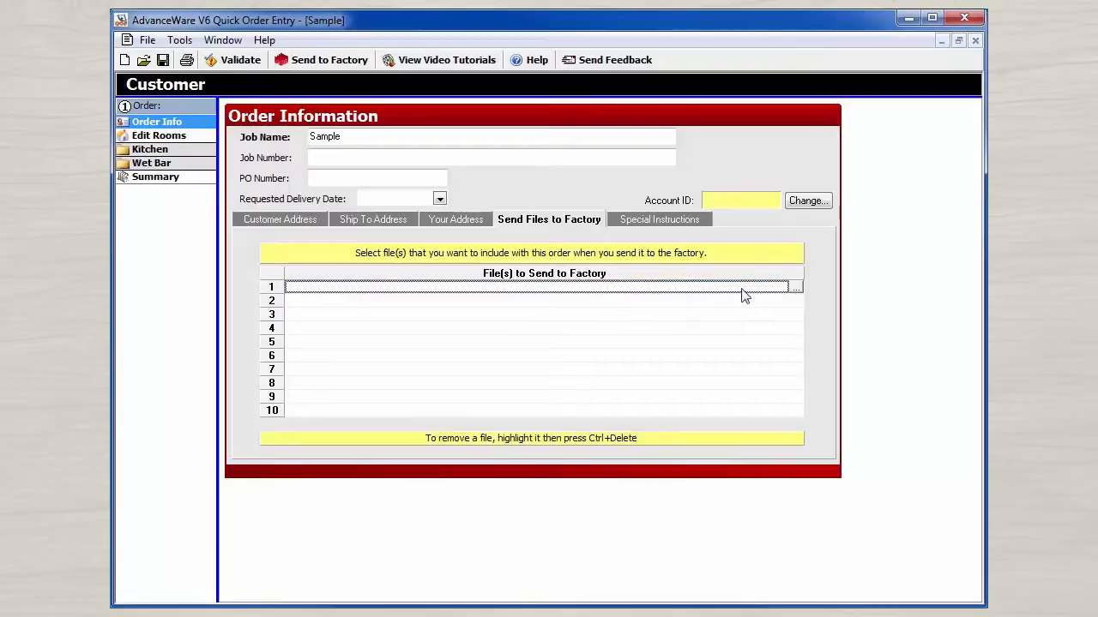
pyautogui.click(795, 288)
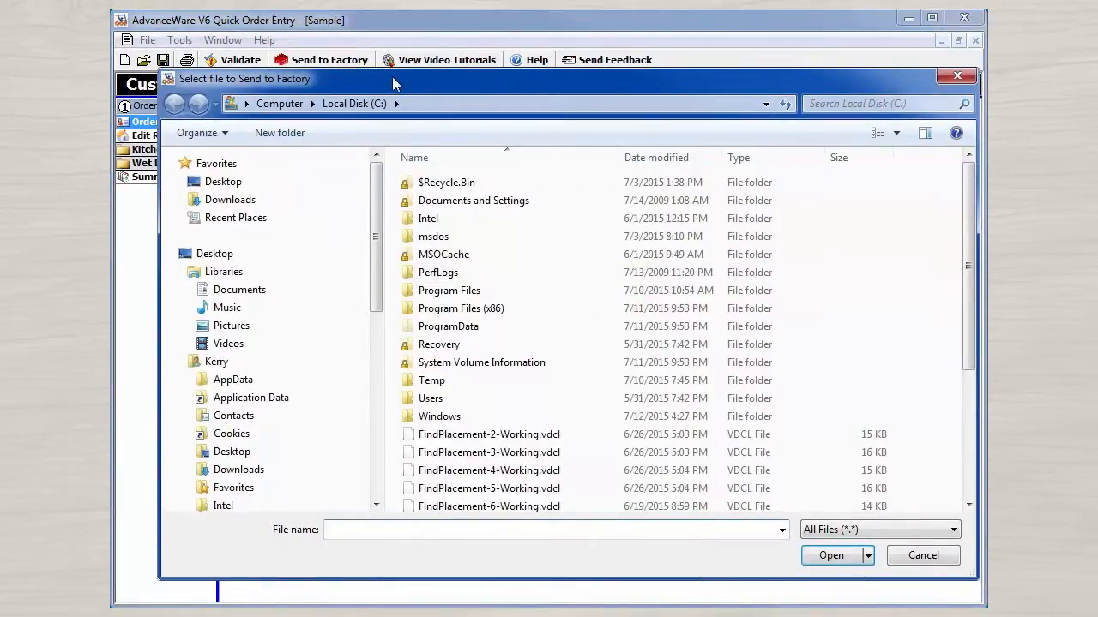
pyautogui.moveTo(398, 77); pyautogui.dragTo(385, 72)
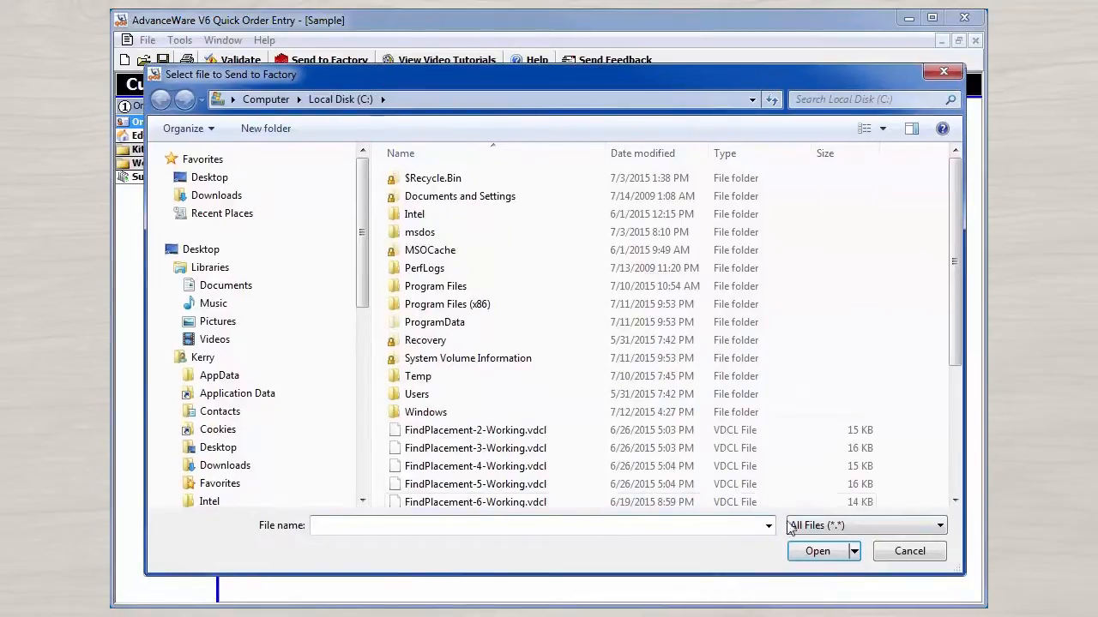
pyautogui.click(896, 551)
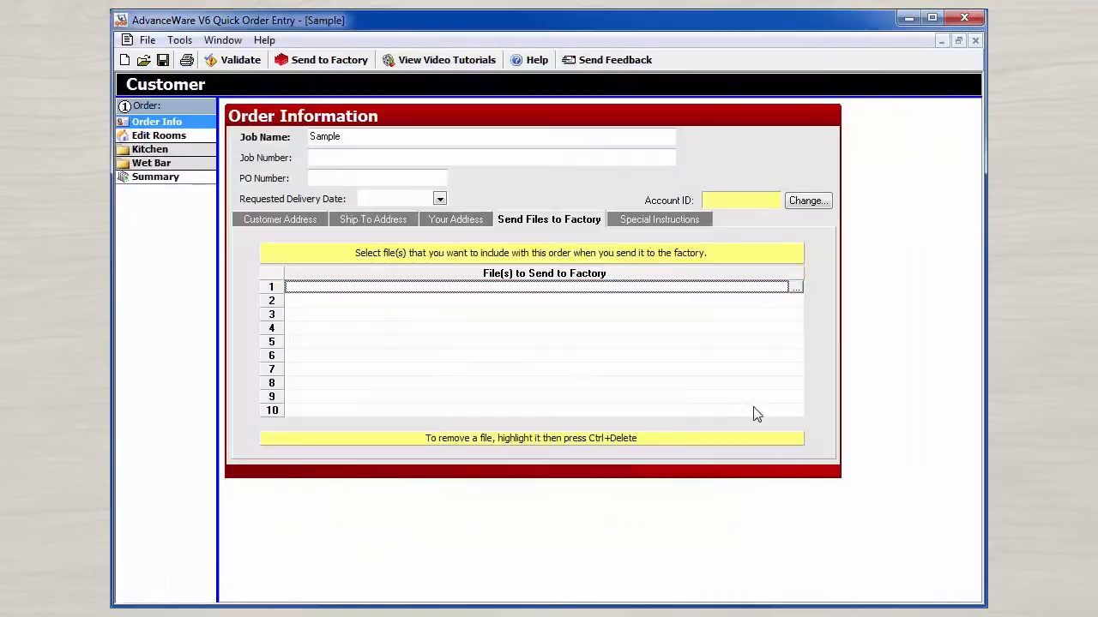
# Examine the order-wide Special Instructions and the Kitchen items' Special Instruction column, then return to the order's customer address.
pyautogui.click(657, 225)
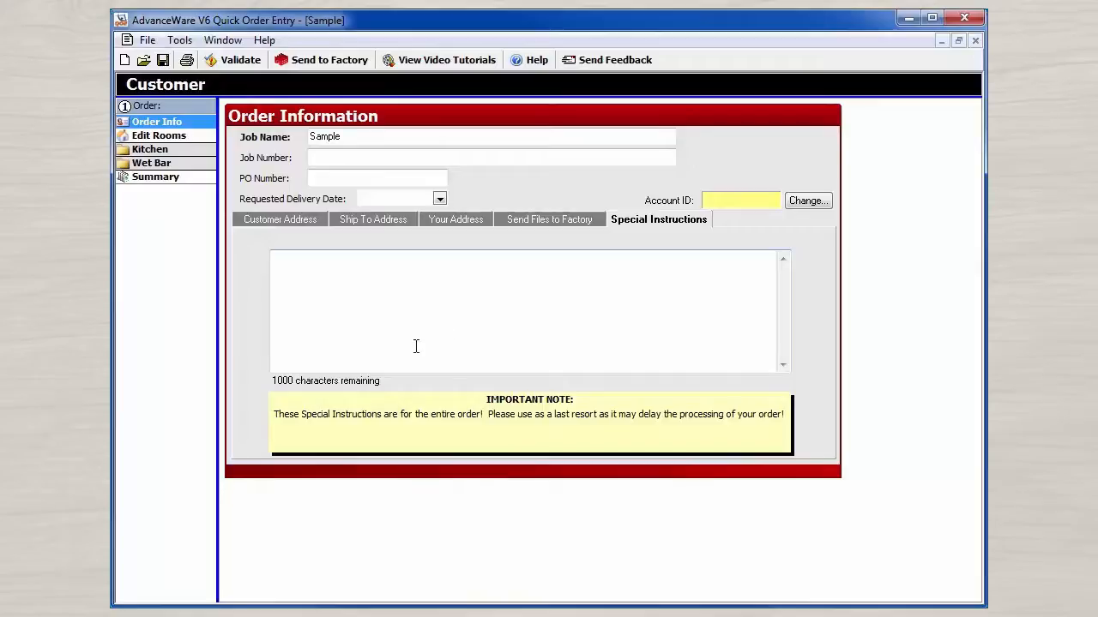
pyautogui.click(195, 149)
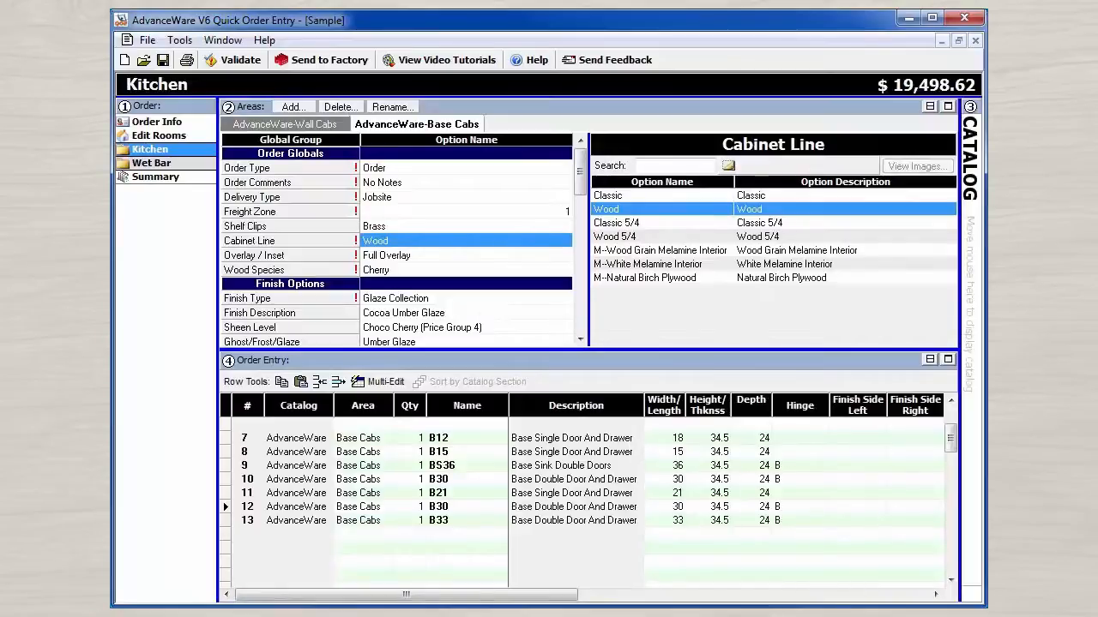
pyautogui.moveTo(559, 596); pyautogui.dragTo(666, 596)
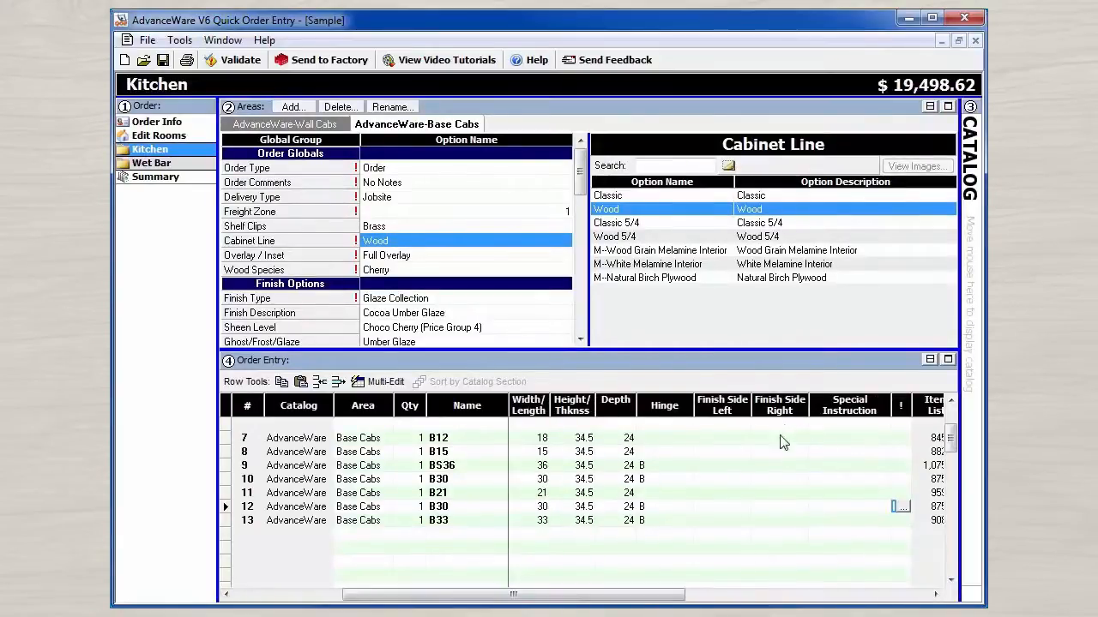
pyautogui.click(157, 122)
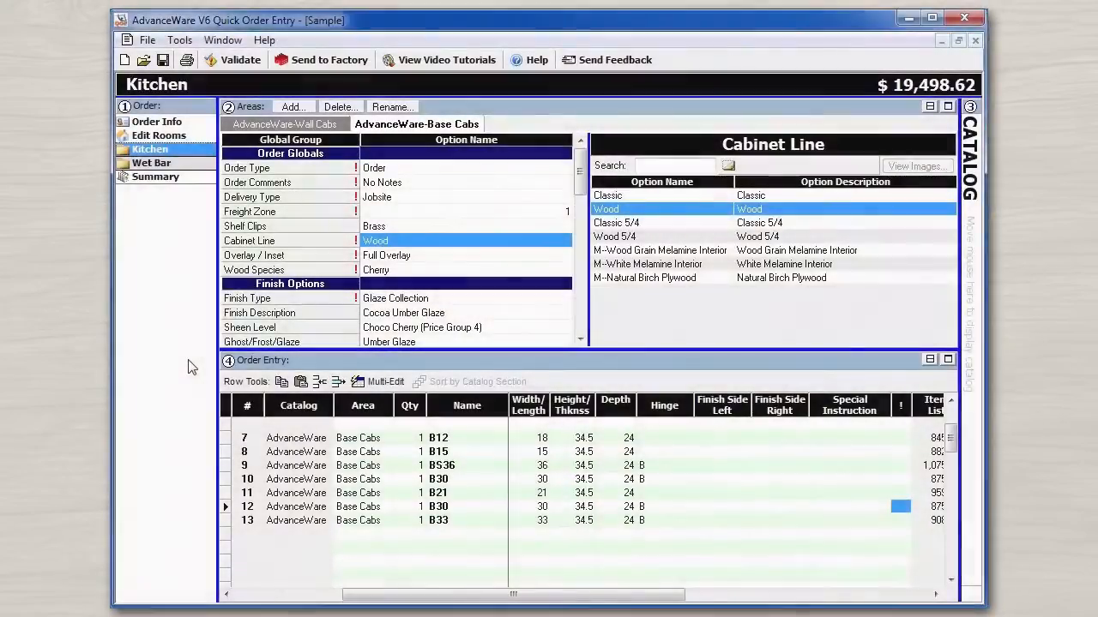
pyautogui.click(192, 127)
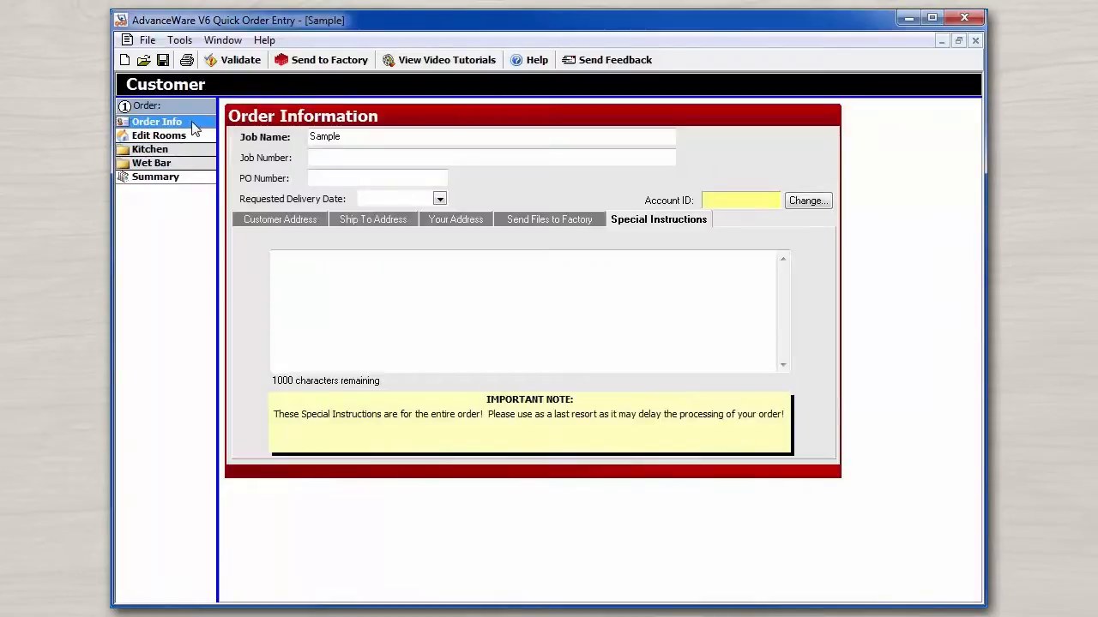
pyautogui.click(273, 220)
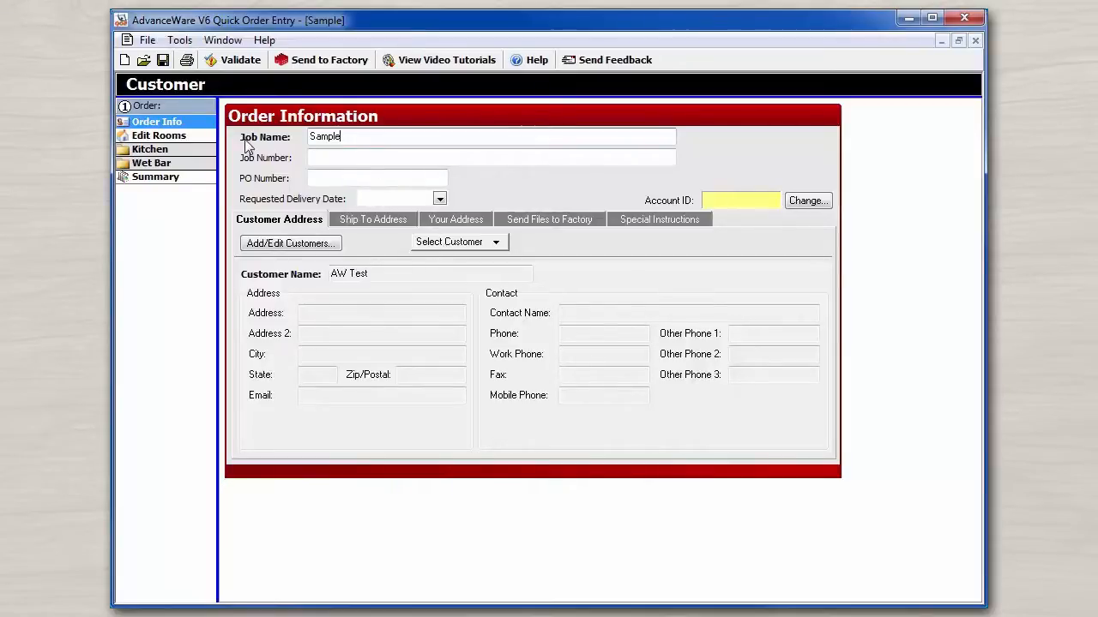
# Save the Sample order and close it.
pyautogui.click(163, 61)
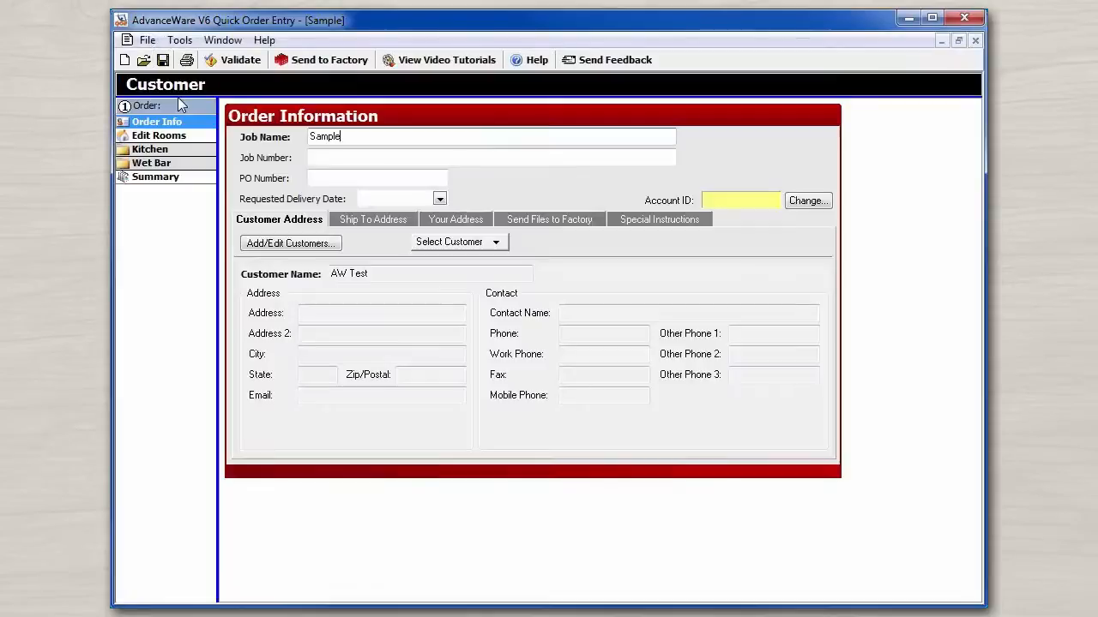
pyautogui.click(148, 41)
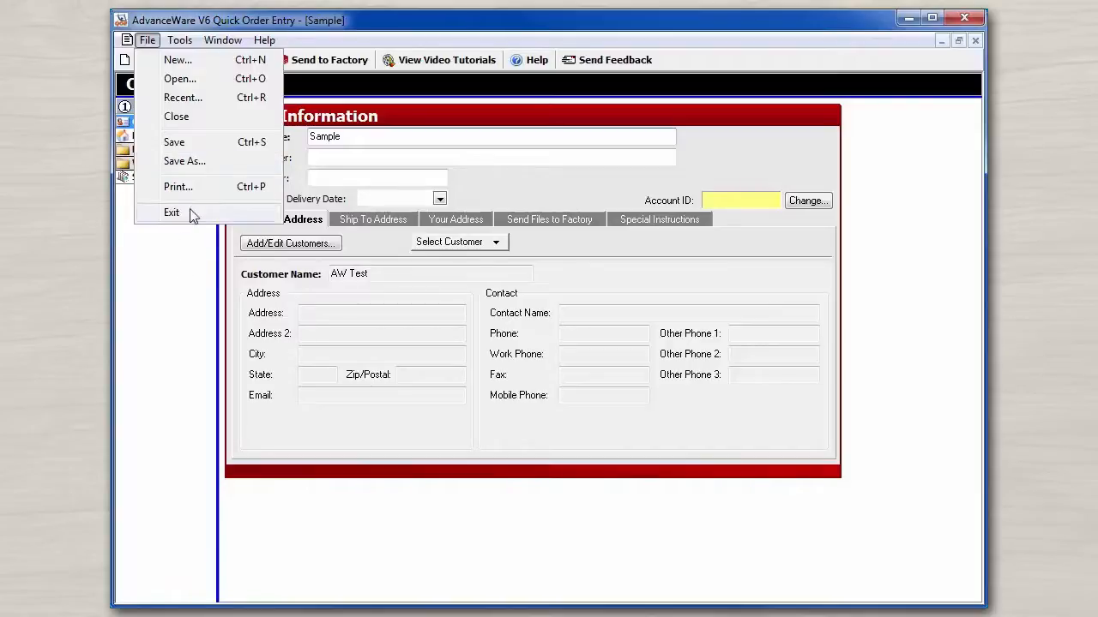
pyautogui.click(204, 122)
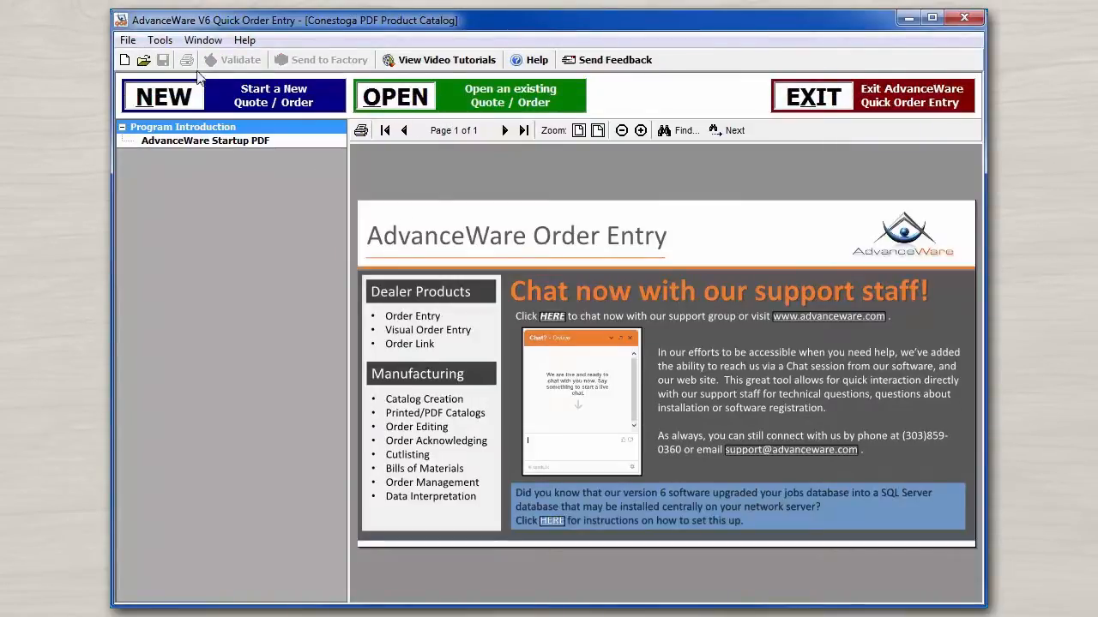
# Browse the Customer Center for existing orders, examine the quotes and orders of AW Test, and cancel.
pyautogui.click(127, 40)
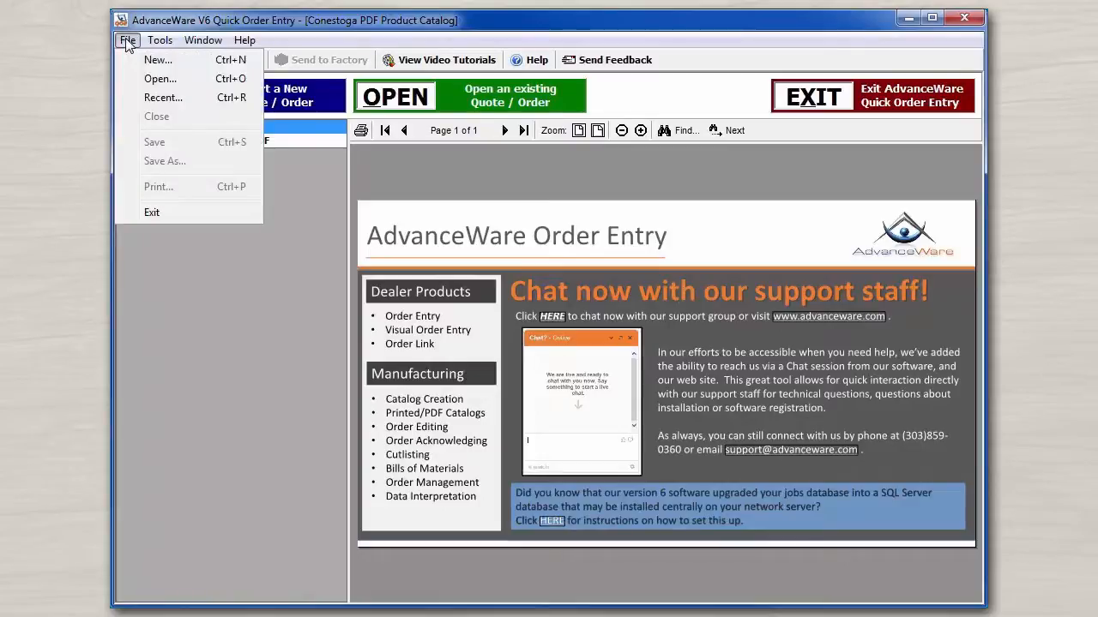
pyautogui.click(219, 79)
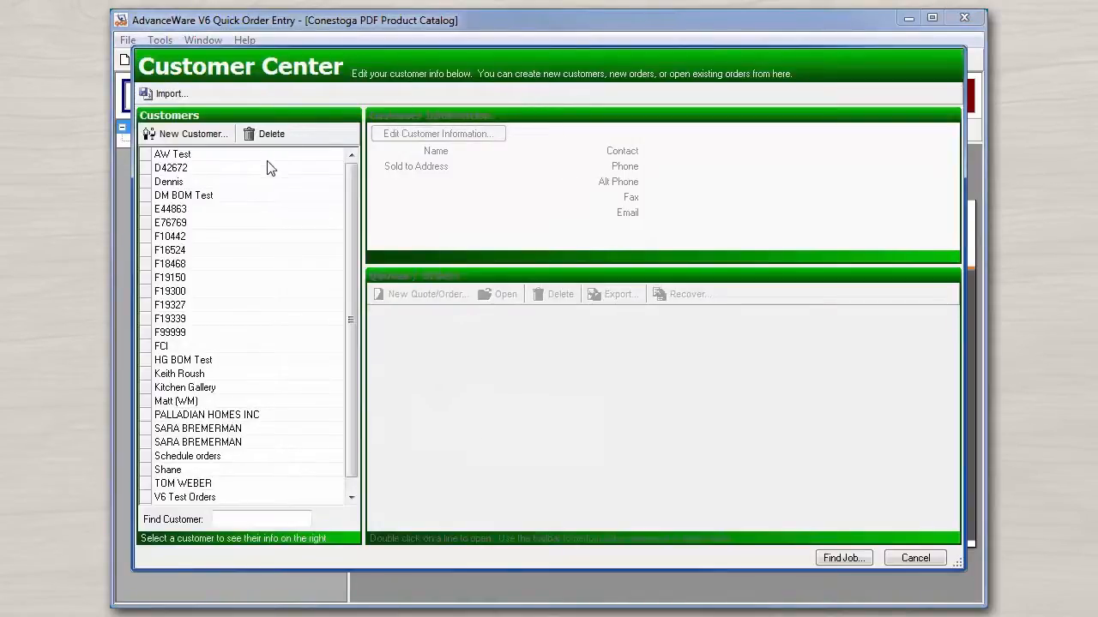
pyautogui.scroll(-1, 348, 302)
pyautogui.scroll(1, 348, 301)
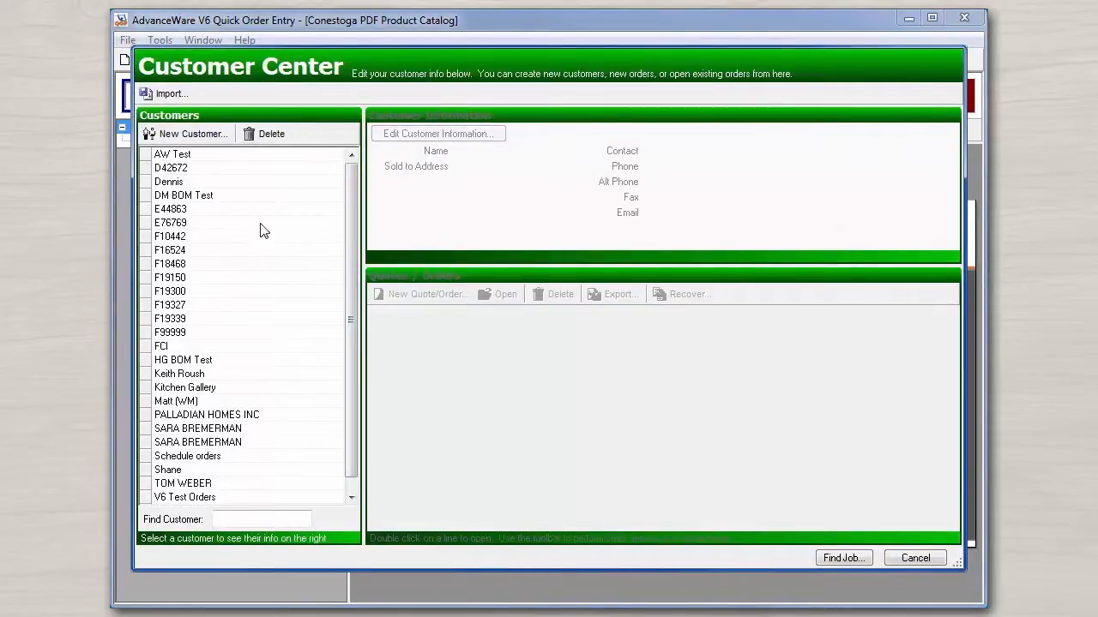
pyautogui.click(241, 155)
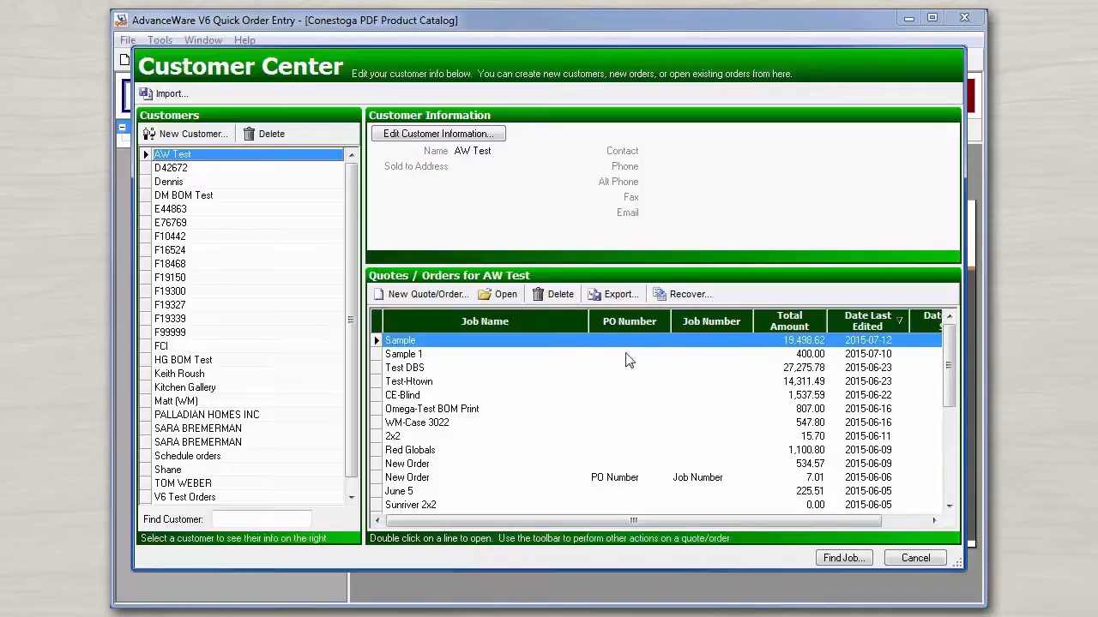
pyautogui.click(905, 560)
# Examine the list of recent quotes and orders.
pyautogui.click(127, 39)
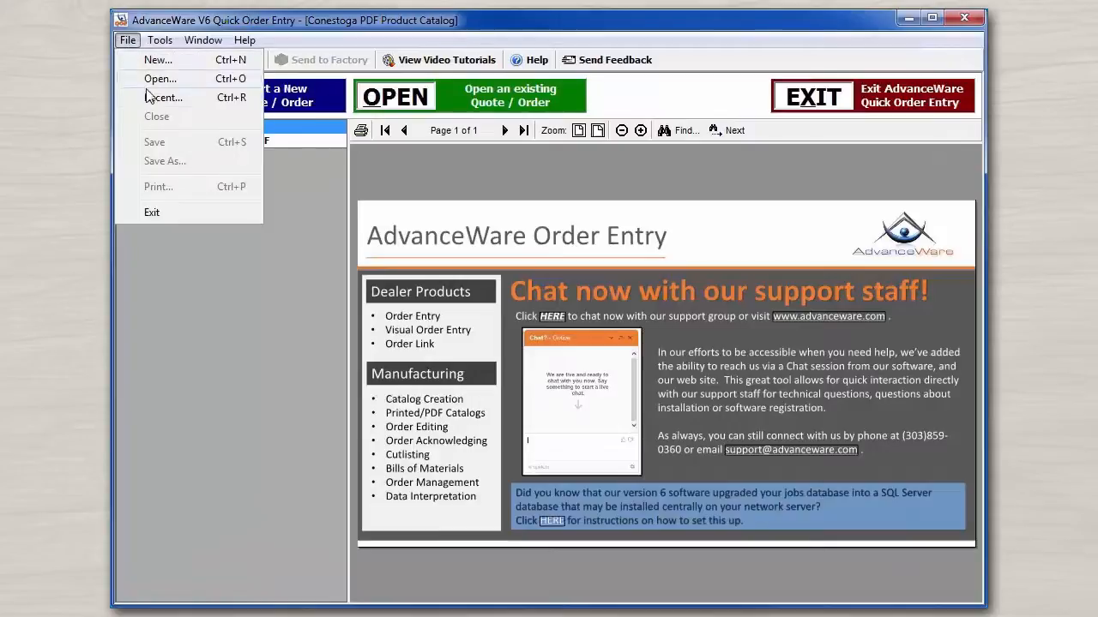
pyautogui.click(199, 101)
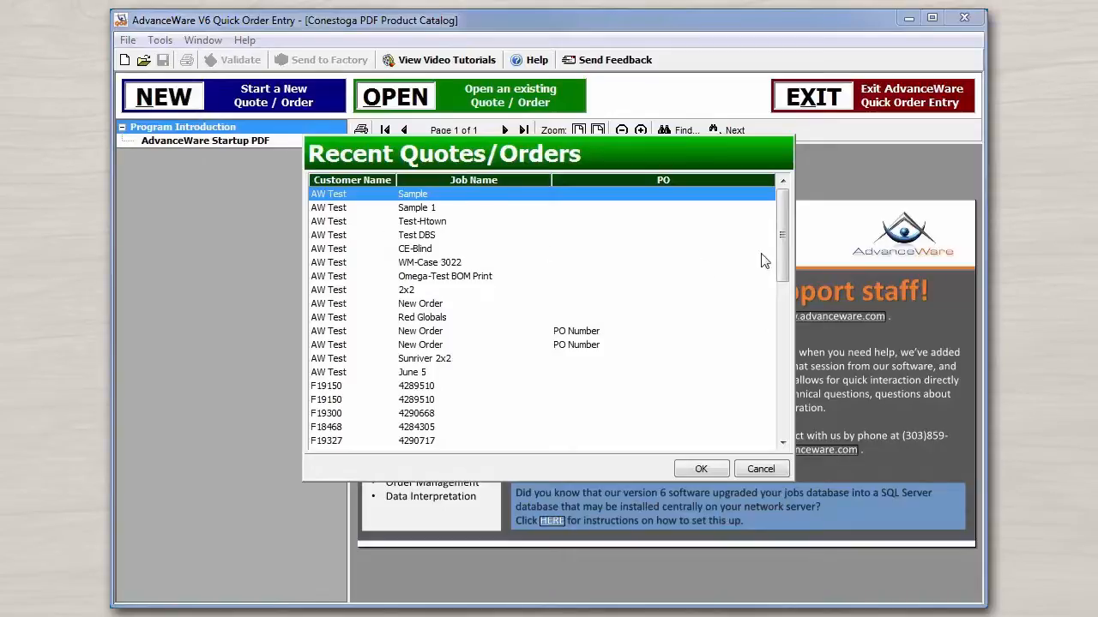
pyautogui.moveTo(782, 252)
pyautogui.mouseDown()
pyautogui.moveTo(782, 369)
pyautogui.moveTo(783, 249)
pyautogui.mouseUp()
pyautogui.click(695, 470)
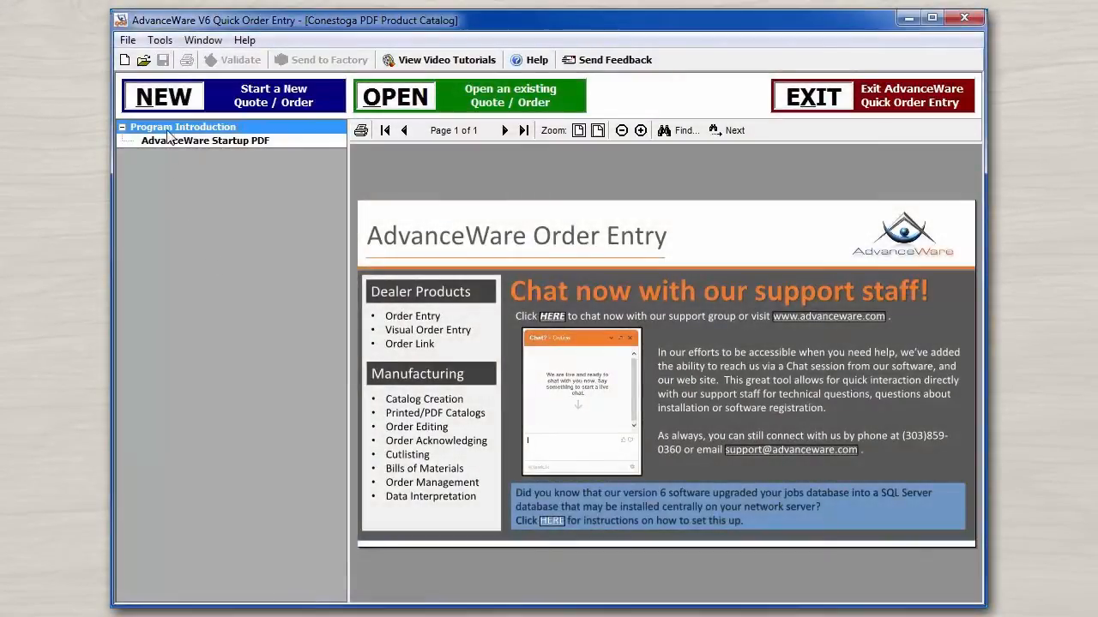
# Start a new customer record and enter the customer's full name, correcting its capitalization.
pyautogui.click(161, 40)
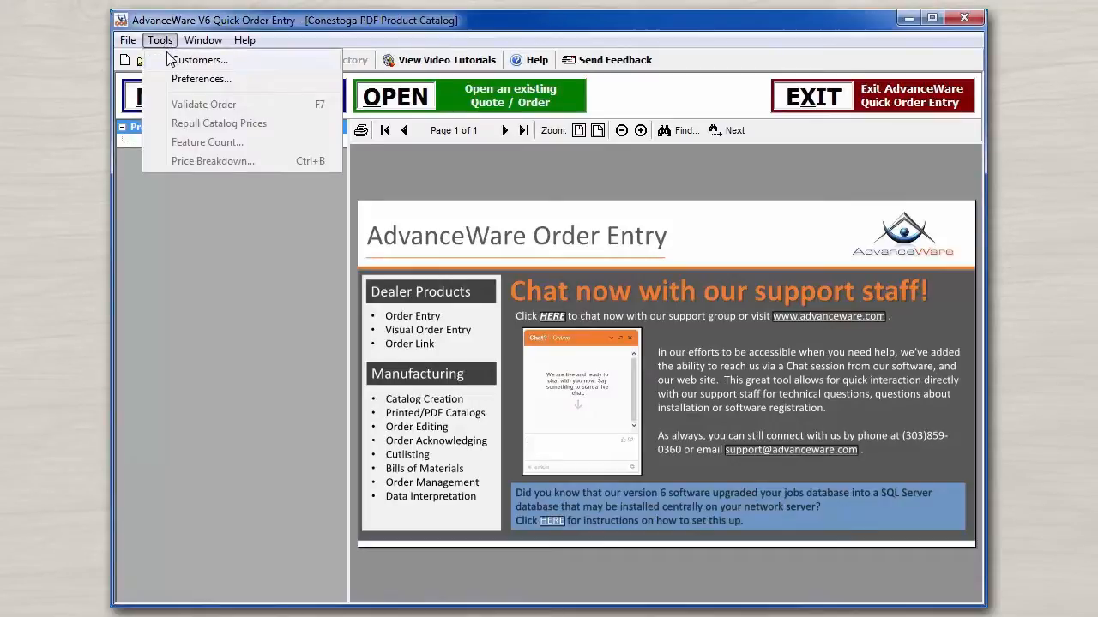
pyautogui.click(213, 60)
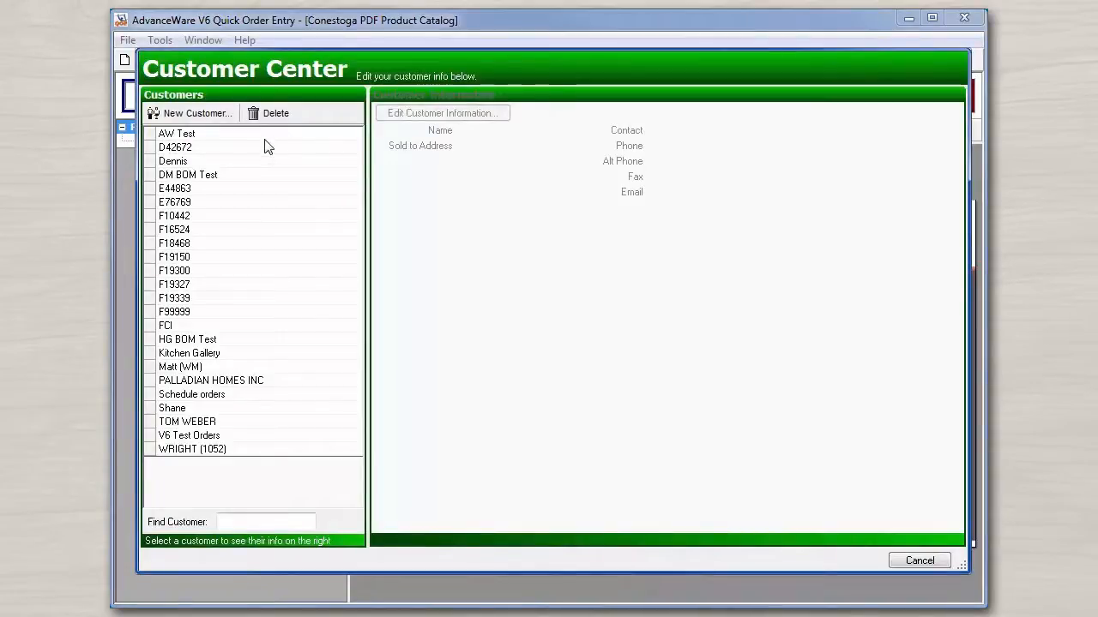
pyautogui.click(197, 113)
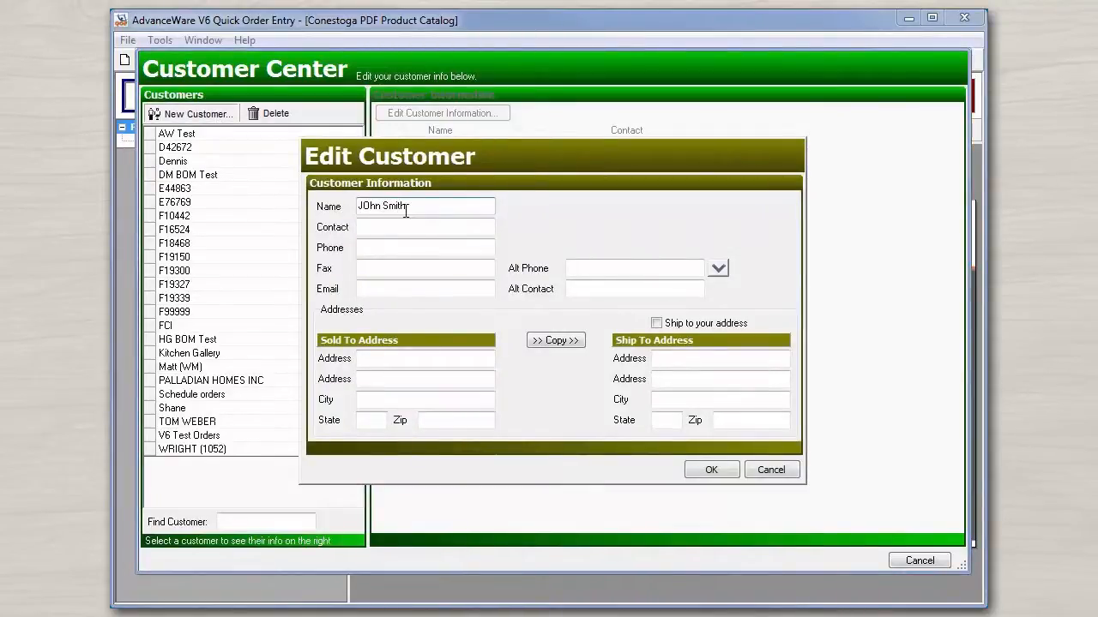
pyautogui.click(369, 207)
pyautogui.press('BackSpace')
pyautogui.write('o')
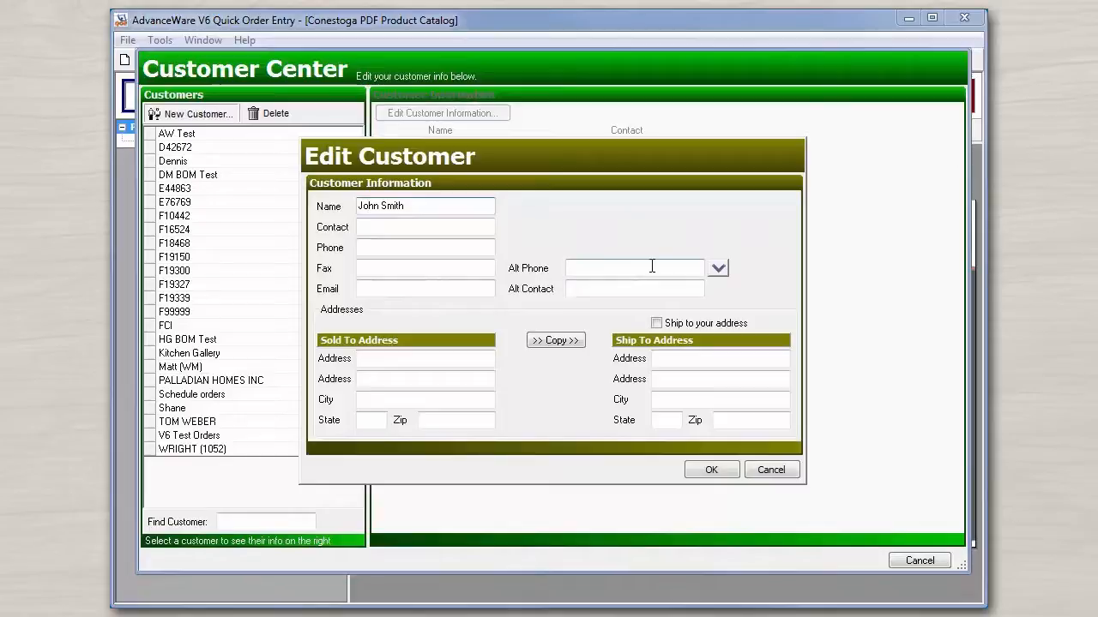
# Enter work and mobile alternate phone numbers for the new customer and select Work as the alternate phone.
pyautogui.click(720, 270)
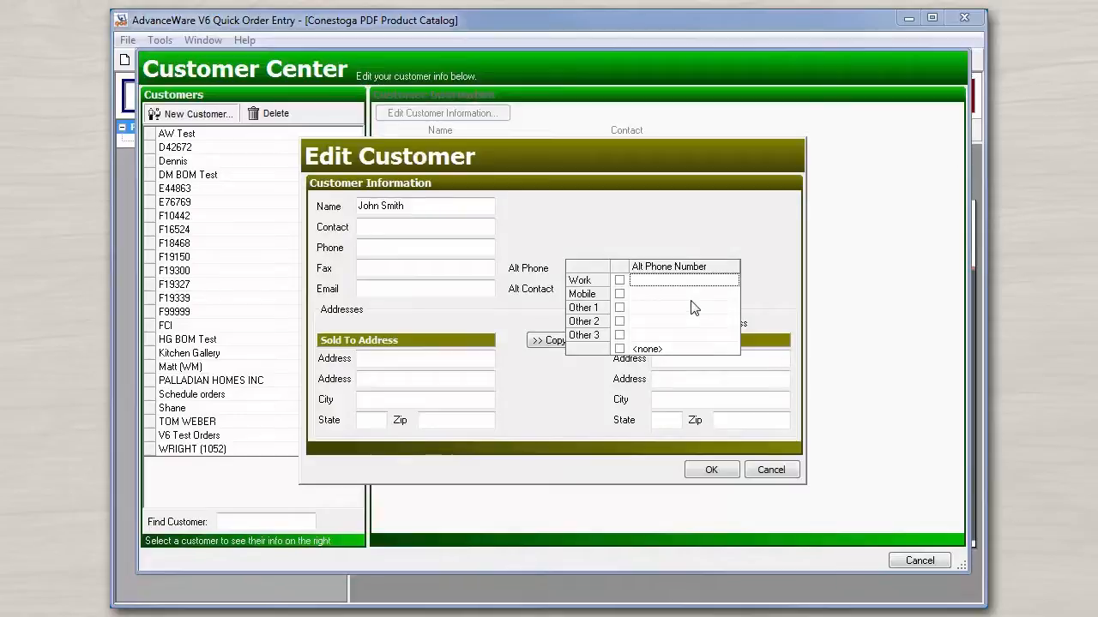
pyautogui.write('111')
pyautogui.press('Return')
pyautogui.press('Down')
pyautogui.write('222')
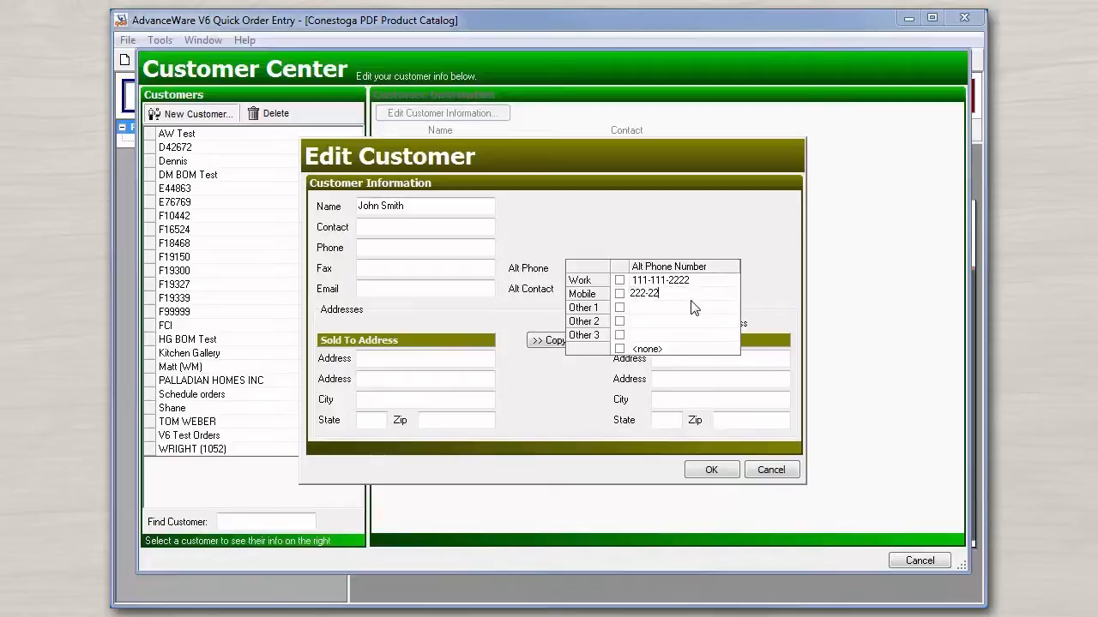
pyautogui.press('Return')
pyautogui.click(618, 284)
# Set the new customer's orders to ship to your address and save the customer record.
pyautogui.click(405, 364)
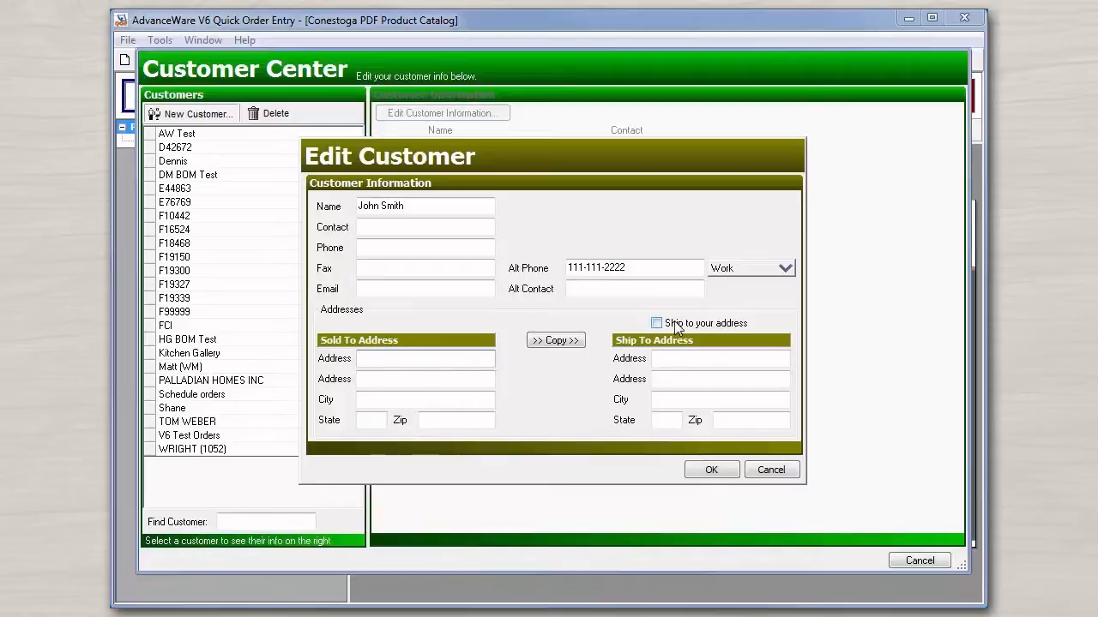
pyautogui.click(674, 360)
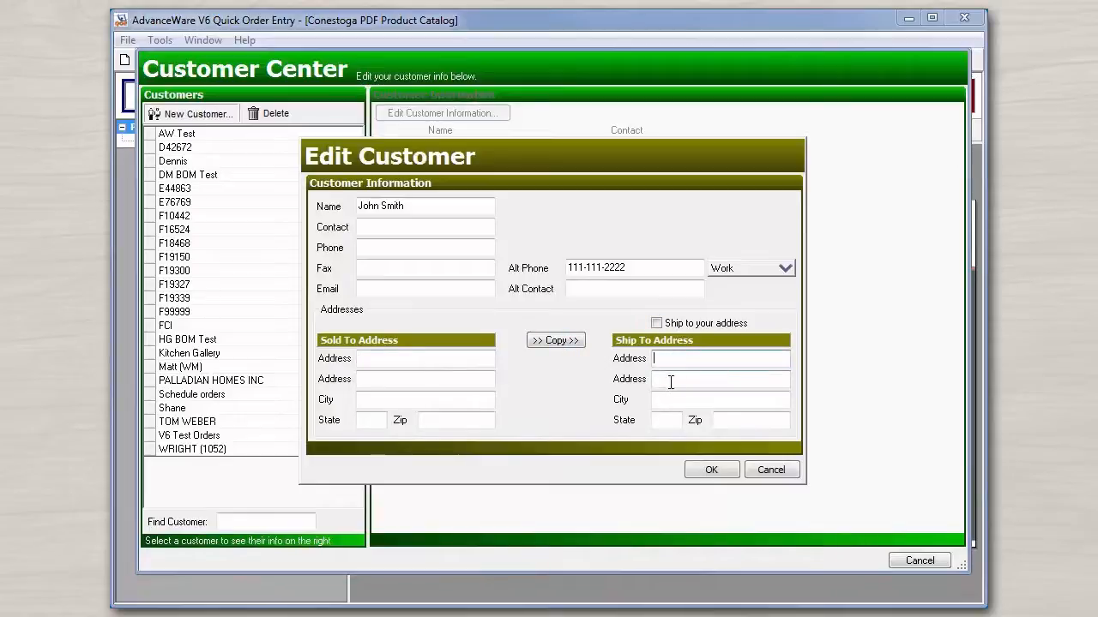
pyautogui.click(692, 326)
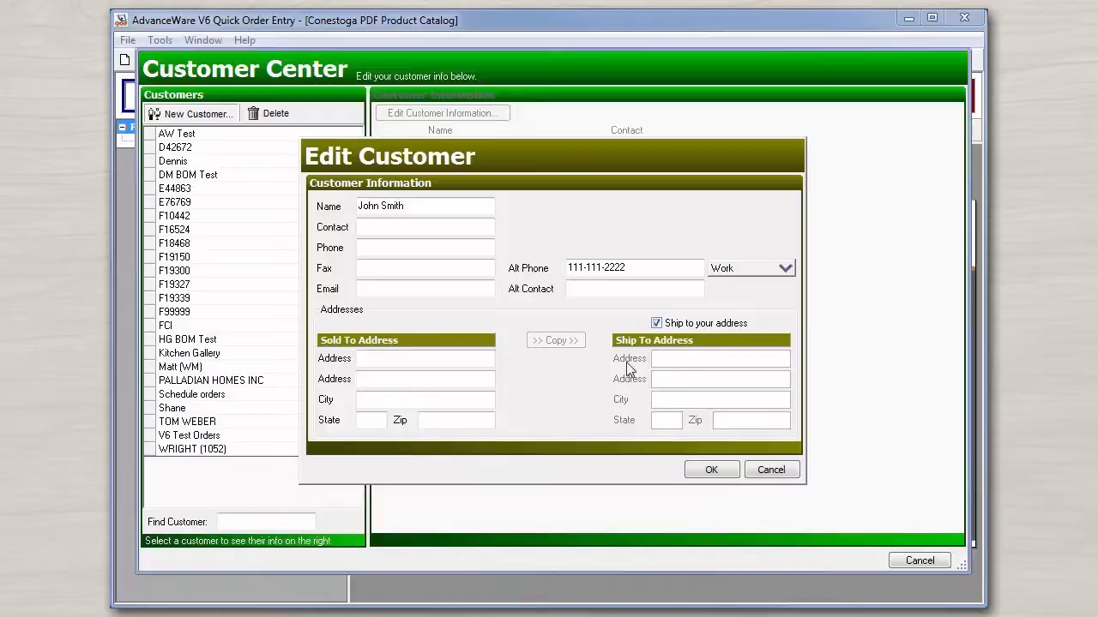
pyautogui.click(711, 470)
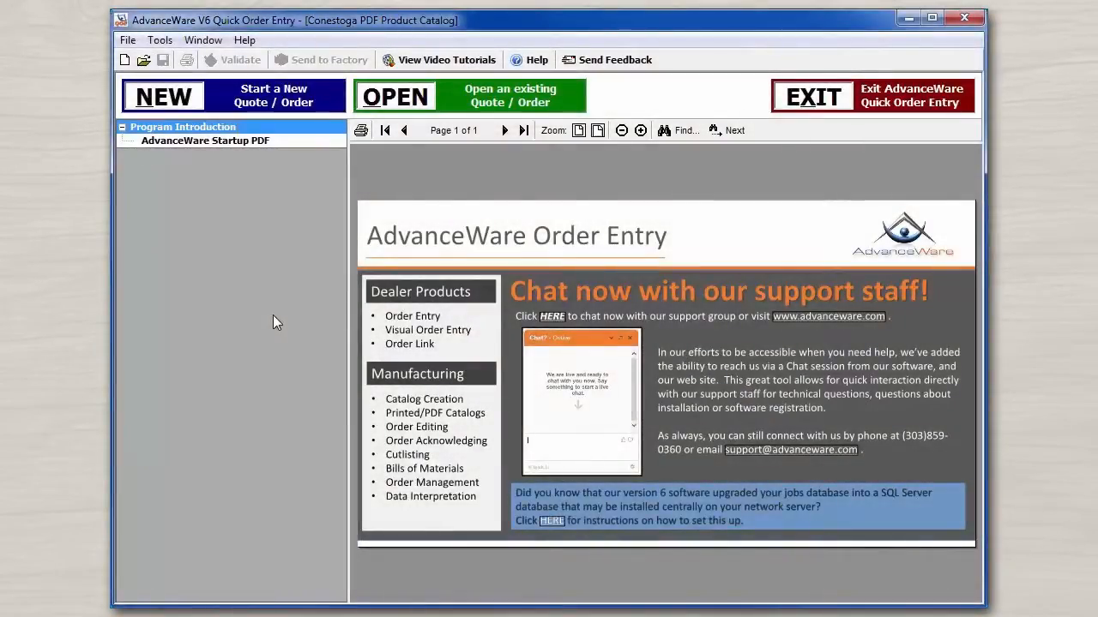
# Examine AW Test's existing orders in the Customer Center and search the customer list by a customer's first name.
pyautogui.click(453, 96)
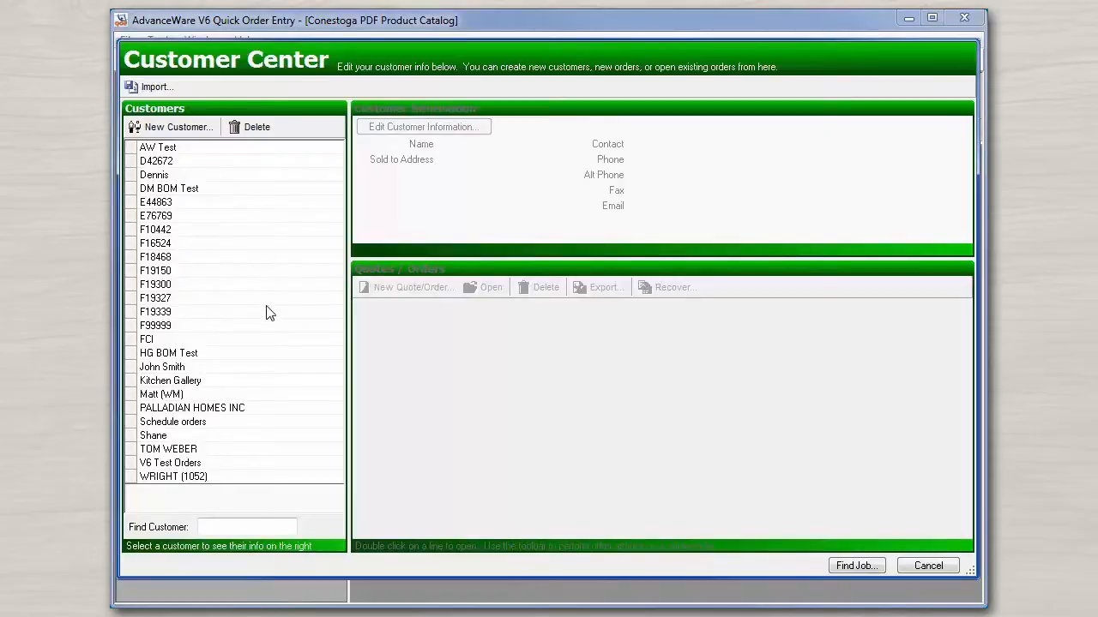
pyautogui.click(274, 151)
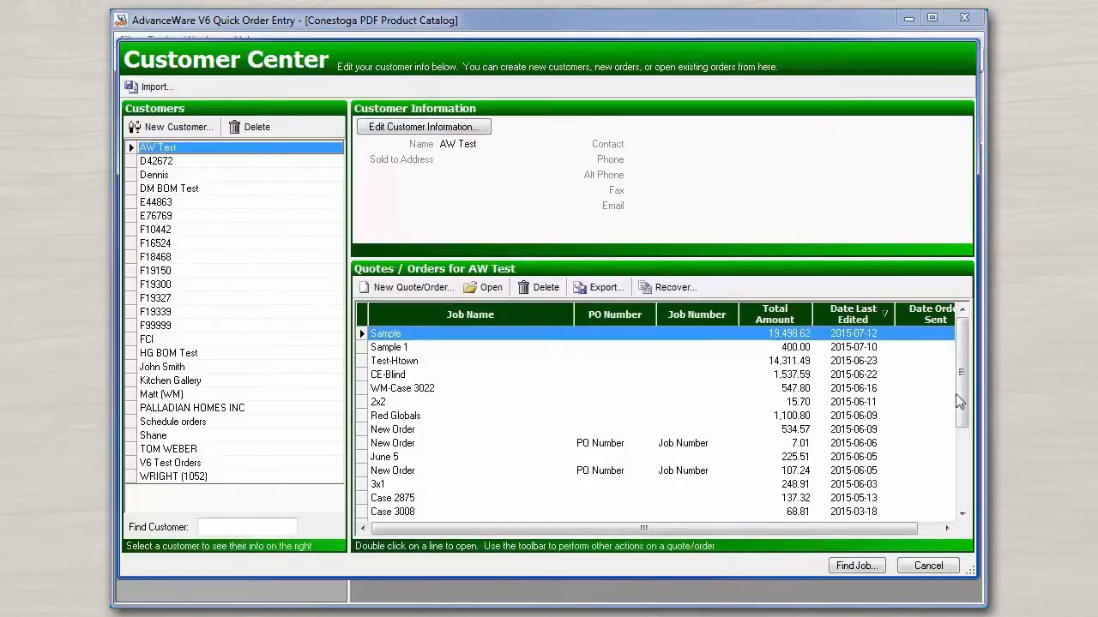
pyautogui.moveTo(959, 401)
pyautogui.mouseDown()
pyautogui.moveTo(958, 459)
pyautogui.moveTo(959, 399)
pyautogui.mouseUp()
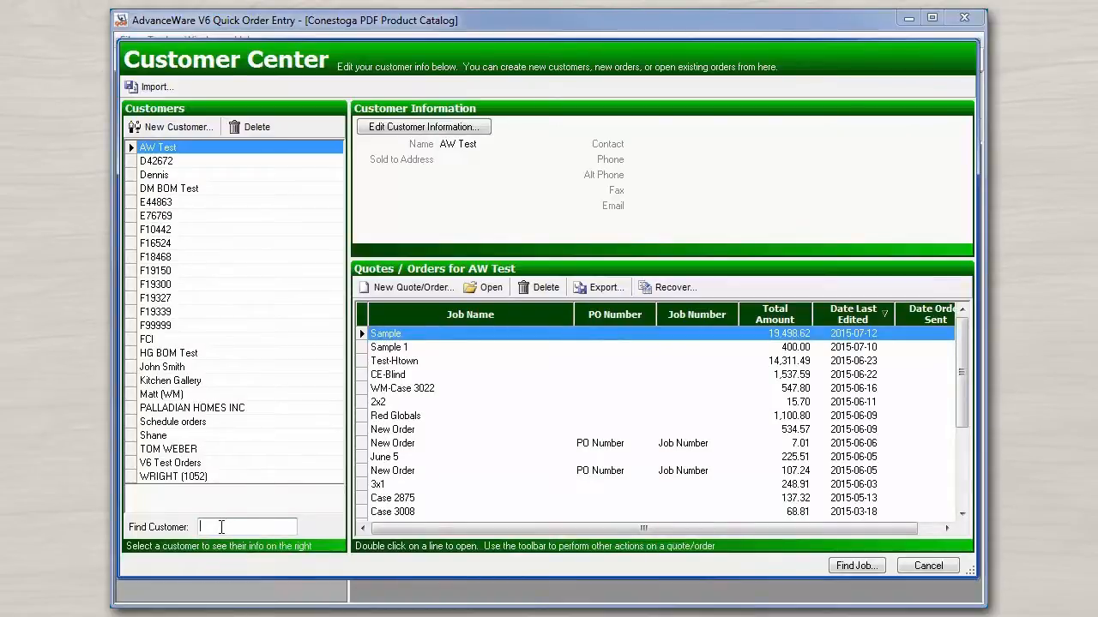
pyautogui.write('tom')
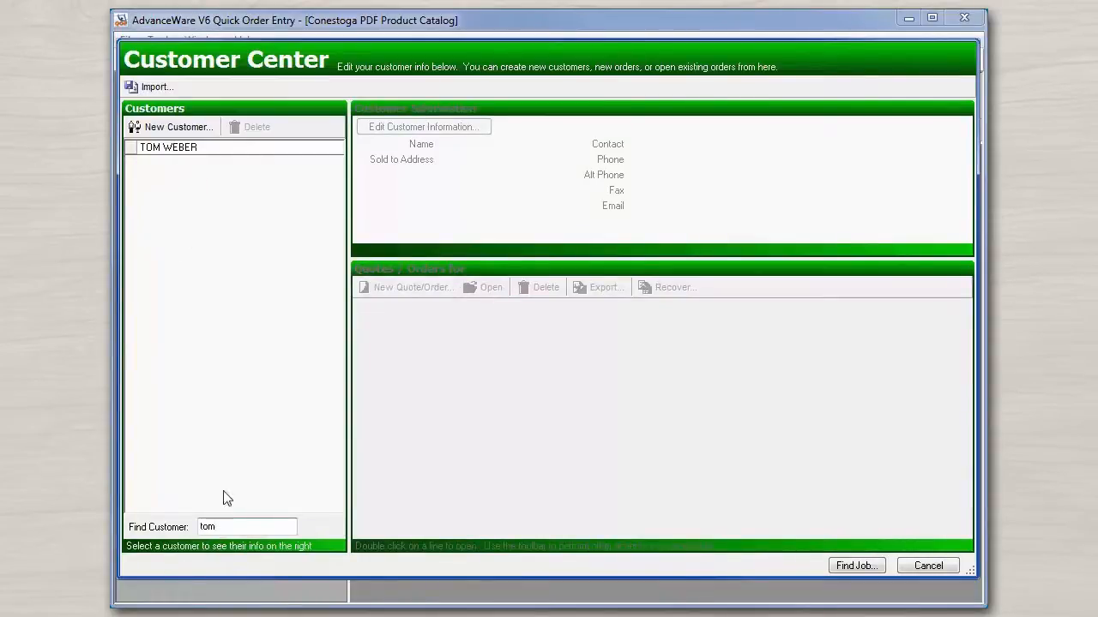
# Clear the customer search and find jobs whose job name contains "samp".
pyautogui.press('BackSpace')
pyautogui.press('BackSpace')
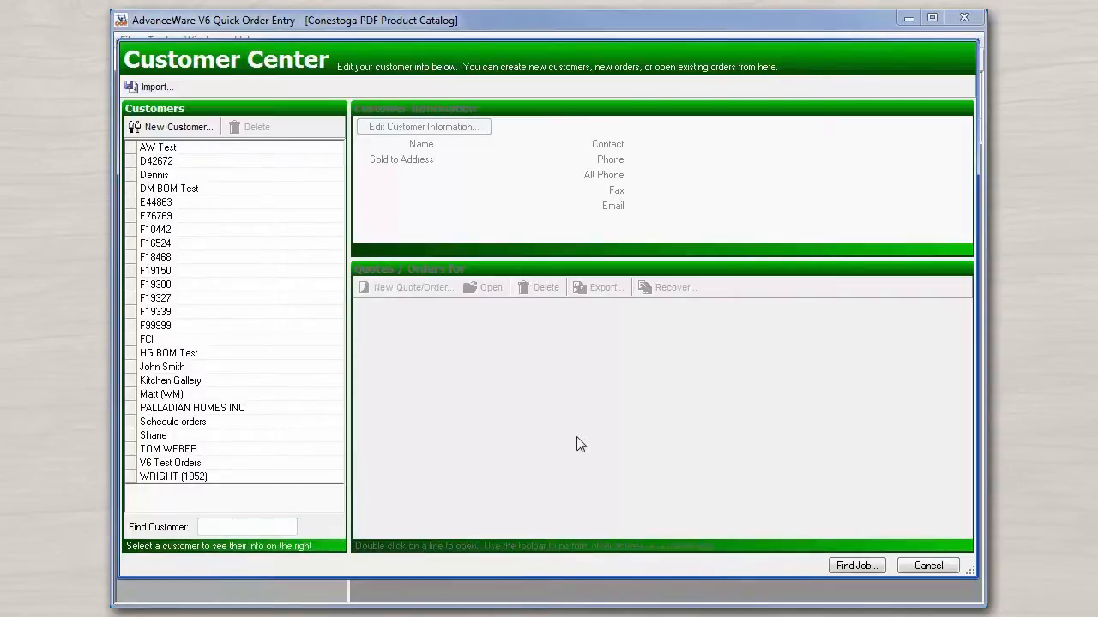
pyautogui.click(843, 570)
pyautogui.click(843, 570)
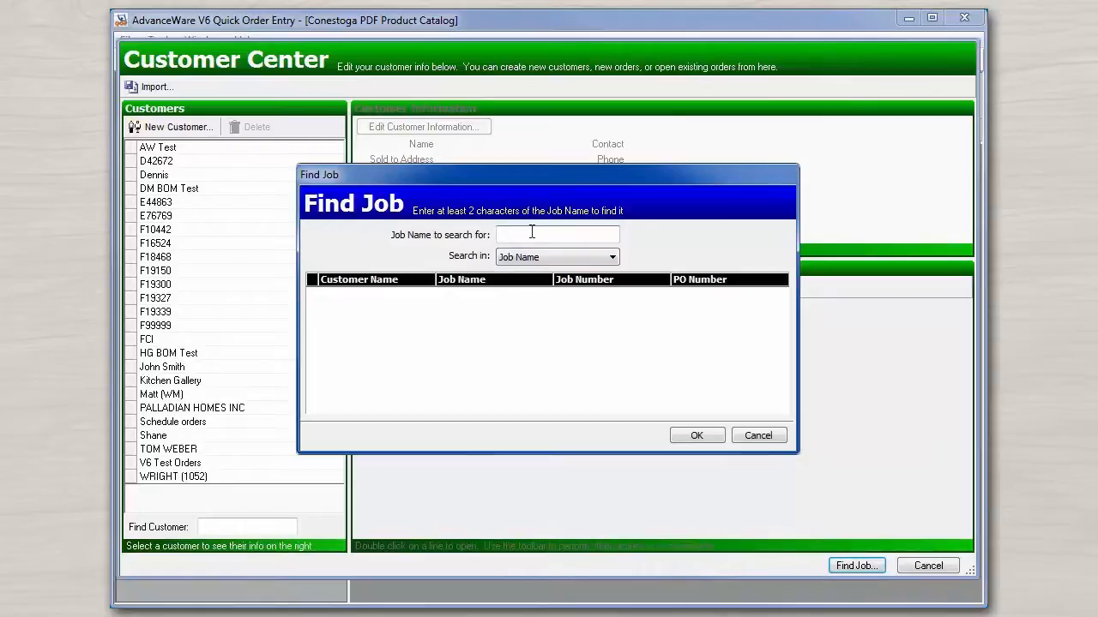
pyautogui.write('samp')
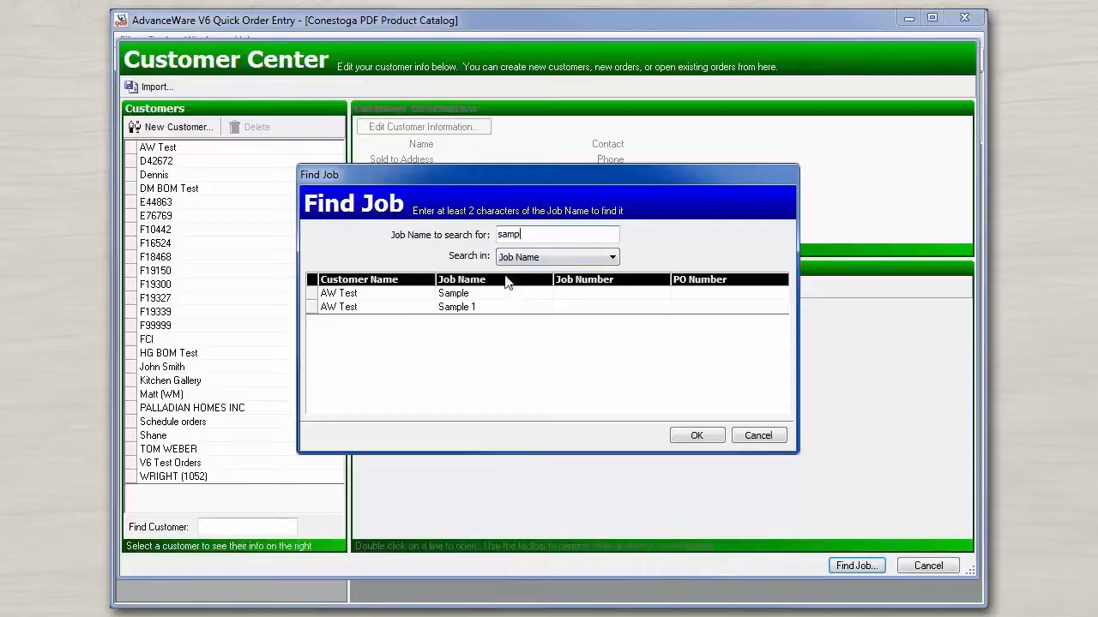
# Review which fields jobs can be searched by, and open AW Test's job named Sample from the matches.
pyautogui.click(530, 260)
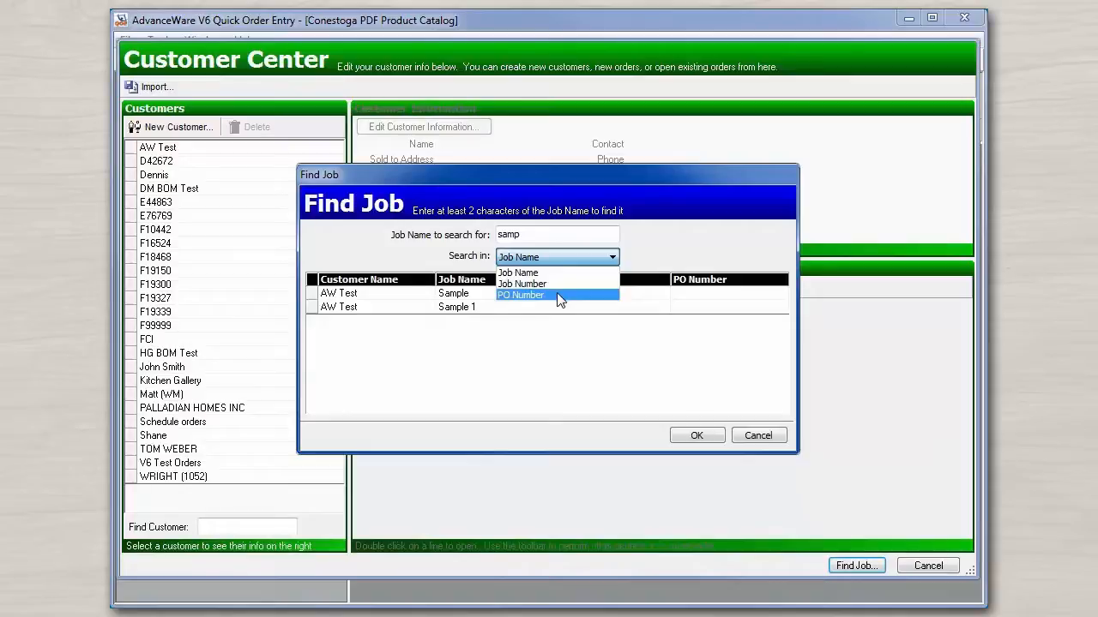
pyautogui.click(519, 340)
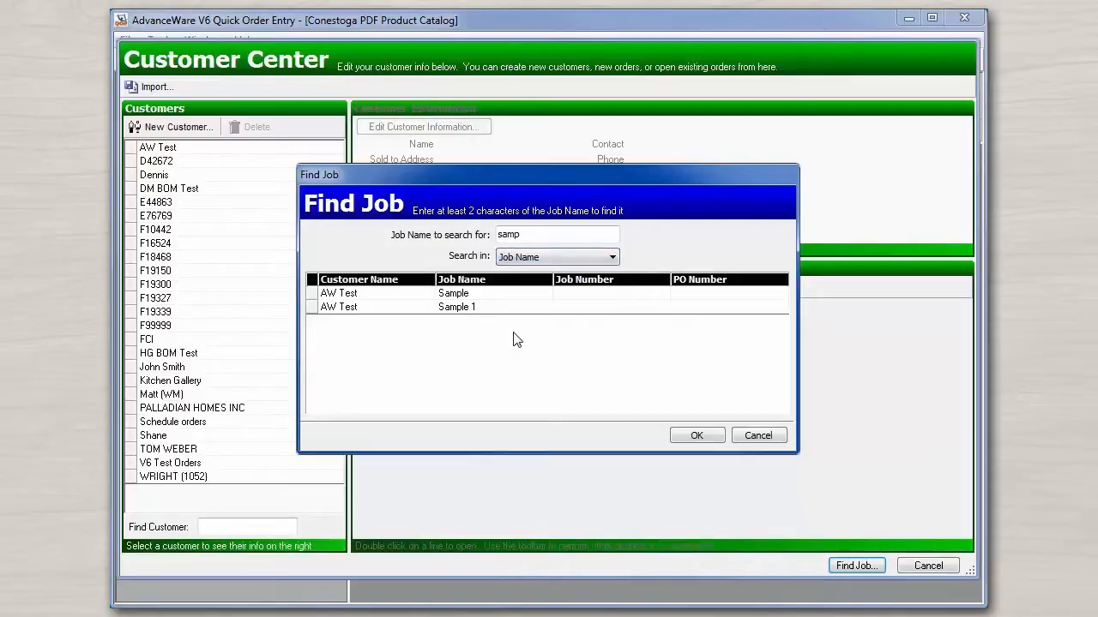
pyautogui.click(509, 296)
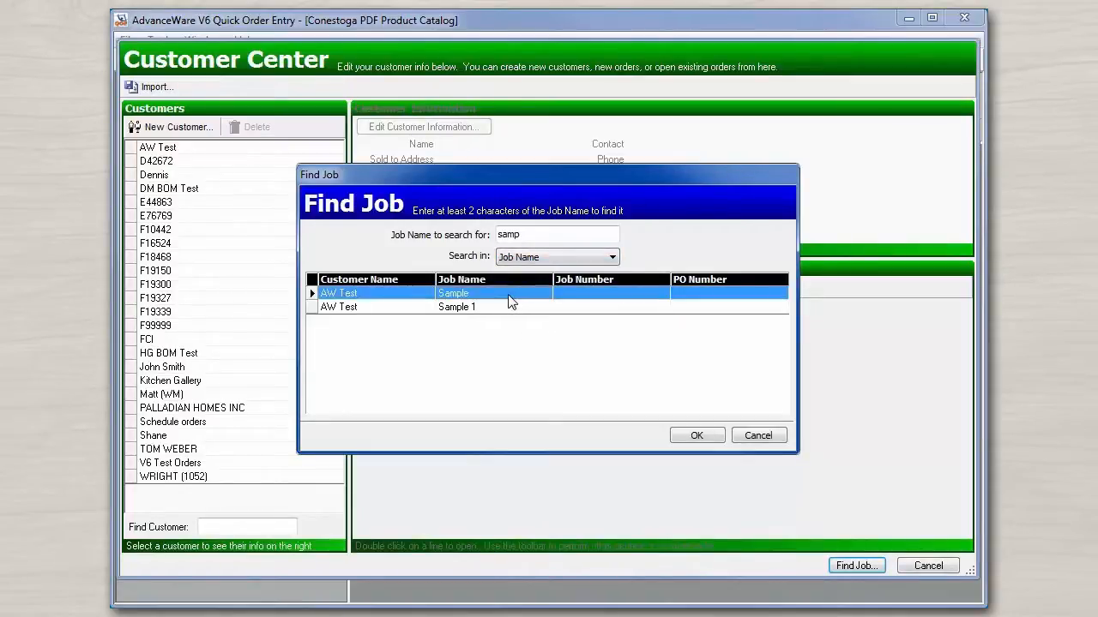
pyautogui.click(695, 436)
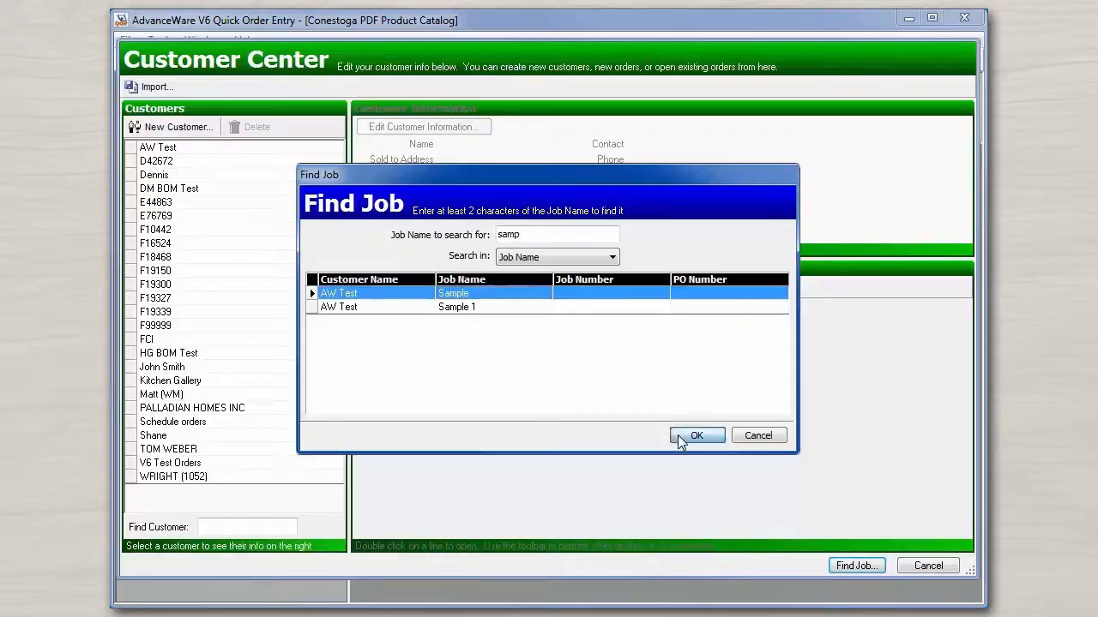